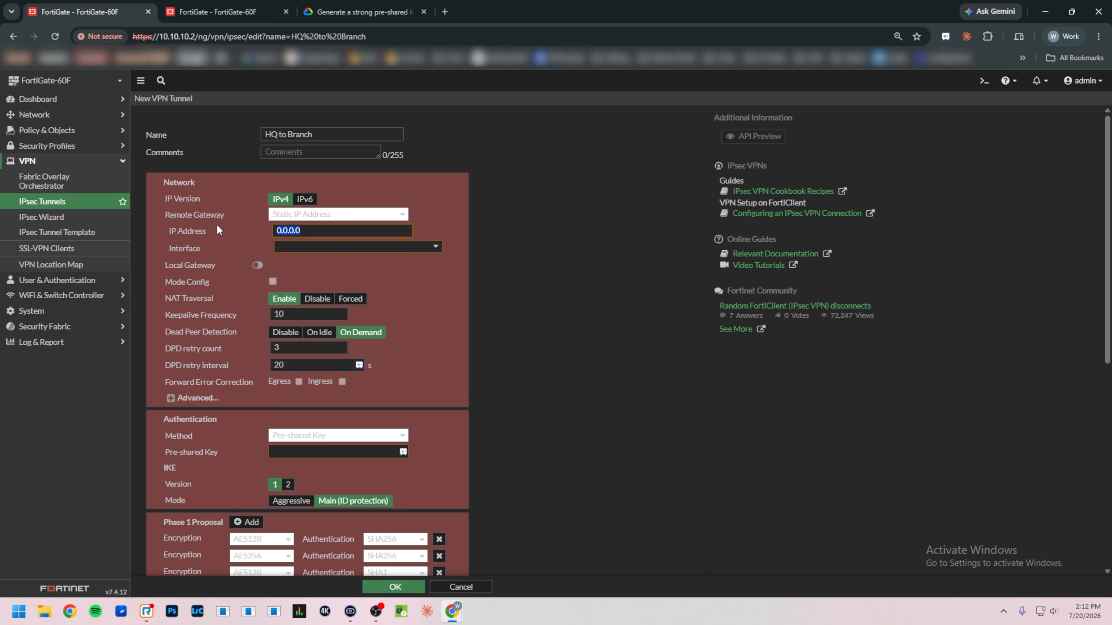
Set the HQ tunnel's remote gateway IP address to 10.10.30.2, its interface to wan1 and Dead Peer Detection to On Idle
text(10.10.30.2)
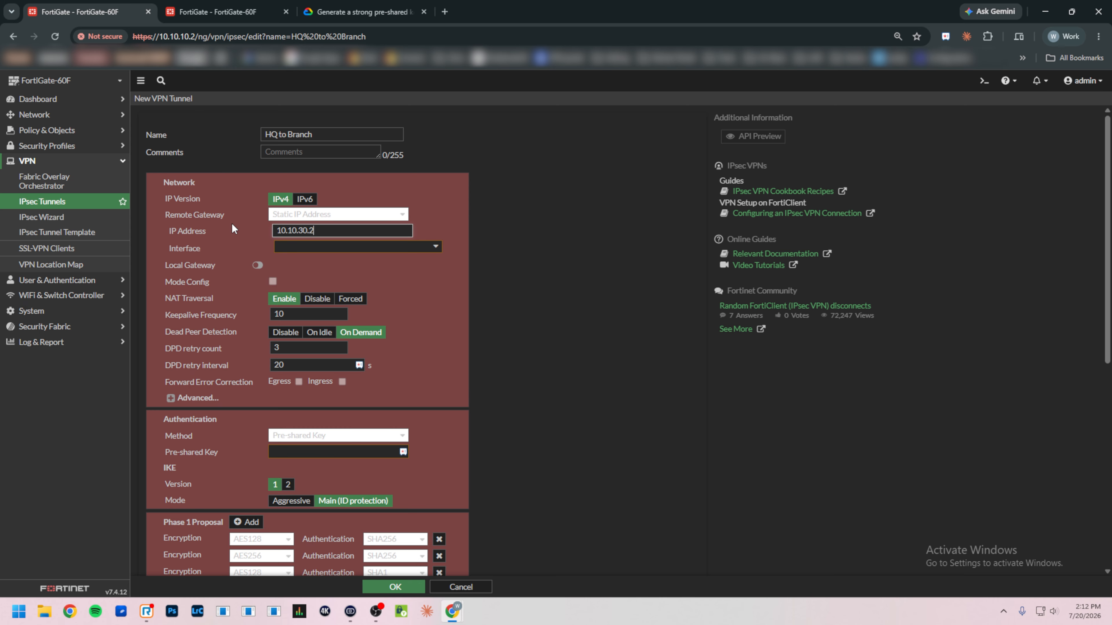
click(289, 247)
click(322, 316)
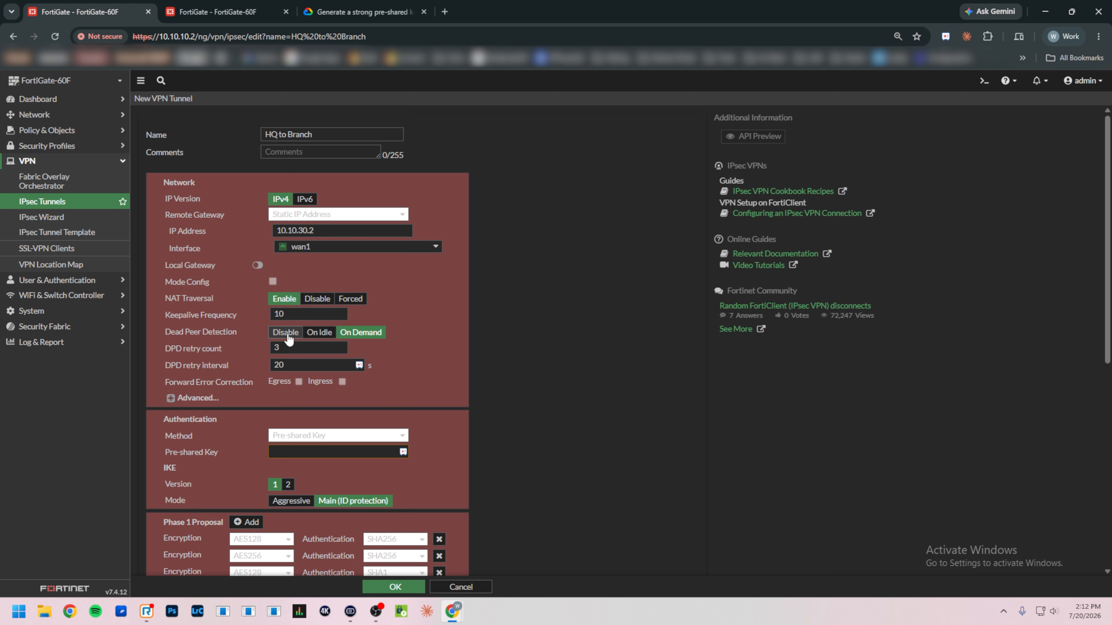
click(304, 333)
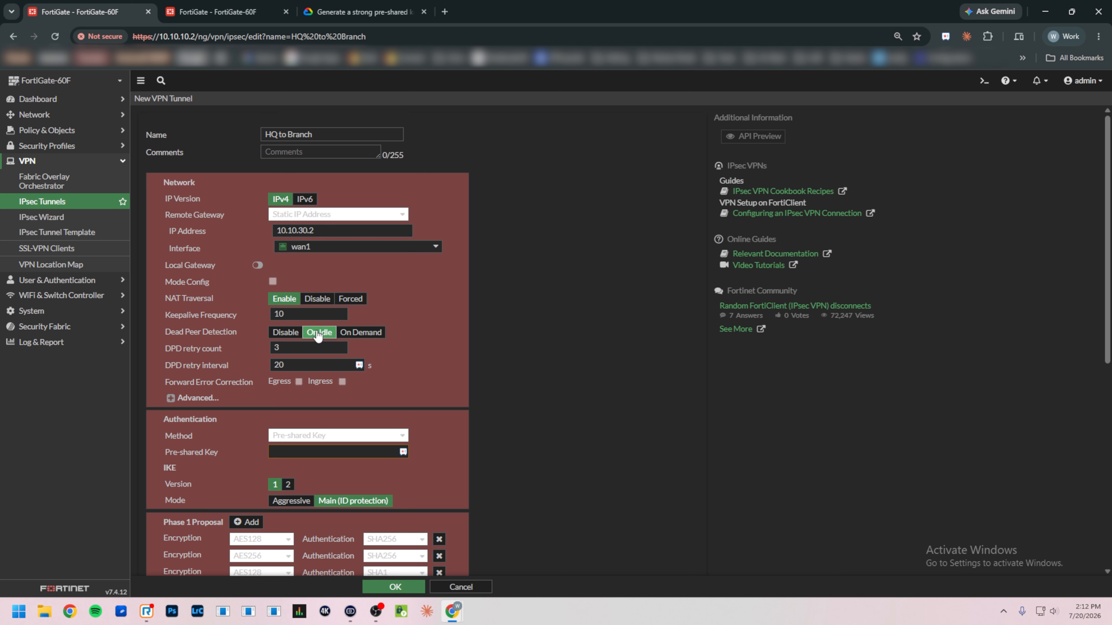
Copy the generated pre-shared key from the Google Cloud page into the HQ tunnel's Pre-shared Key field and choose IKE version 2
scroll(319, 336, down, 2)
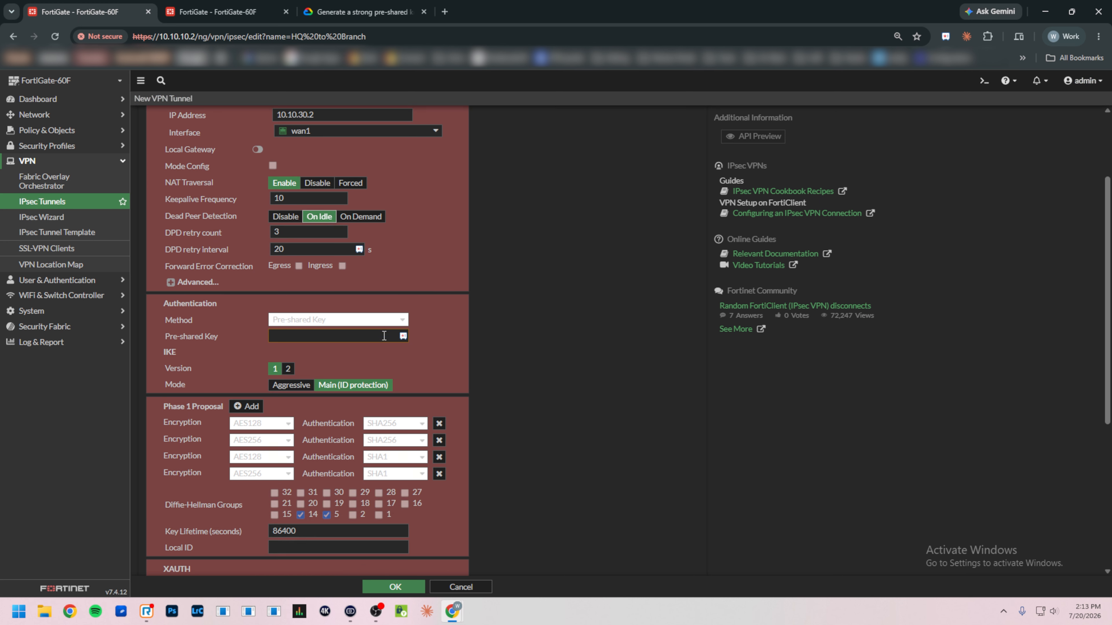
click(340, 338)
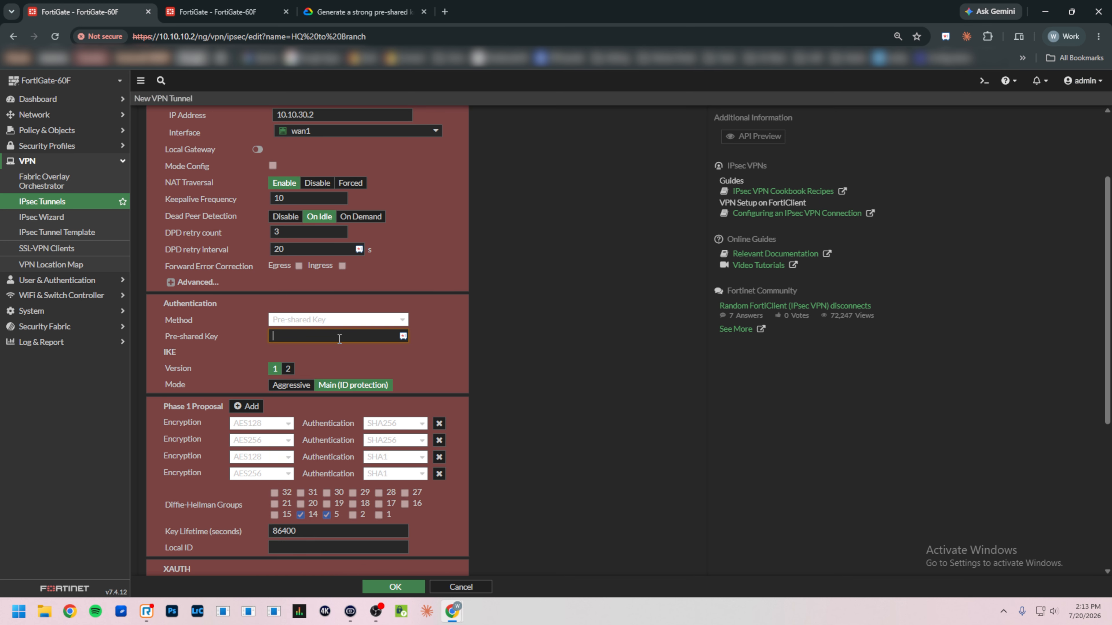
click(344, 19)
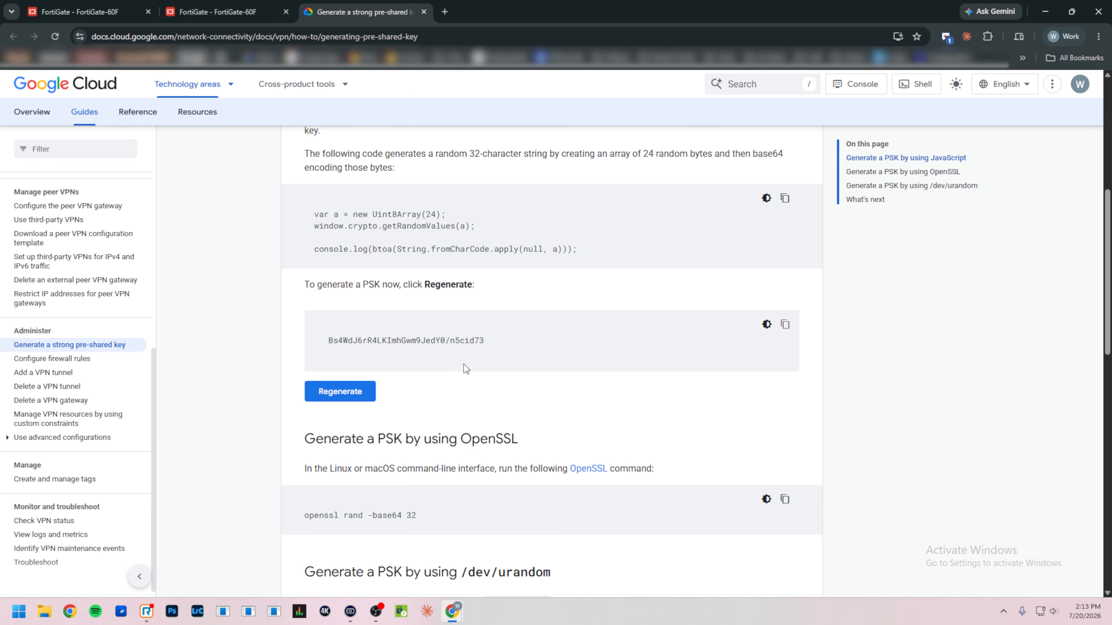
click(785, 325)
click(83, 12)
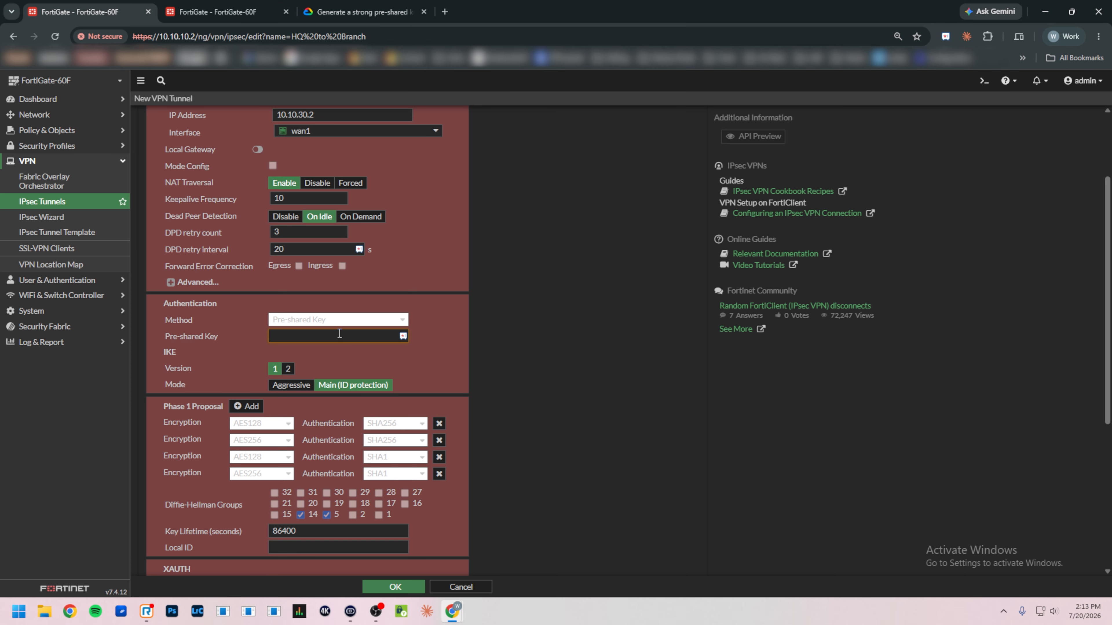
key(ctrl+v)
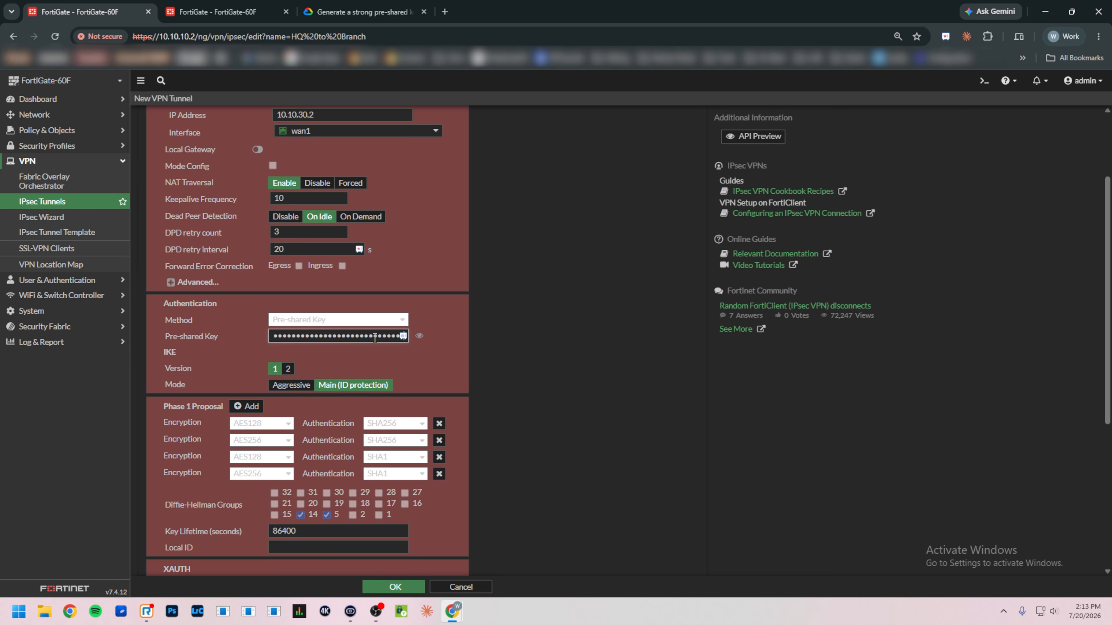
click(289, 369)
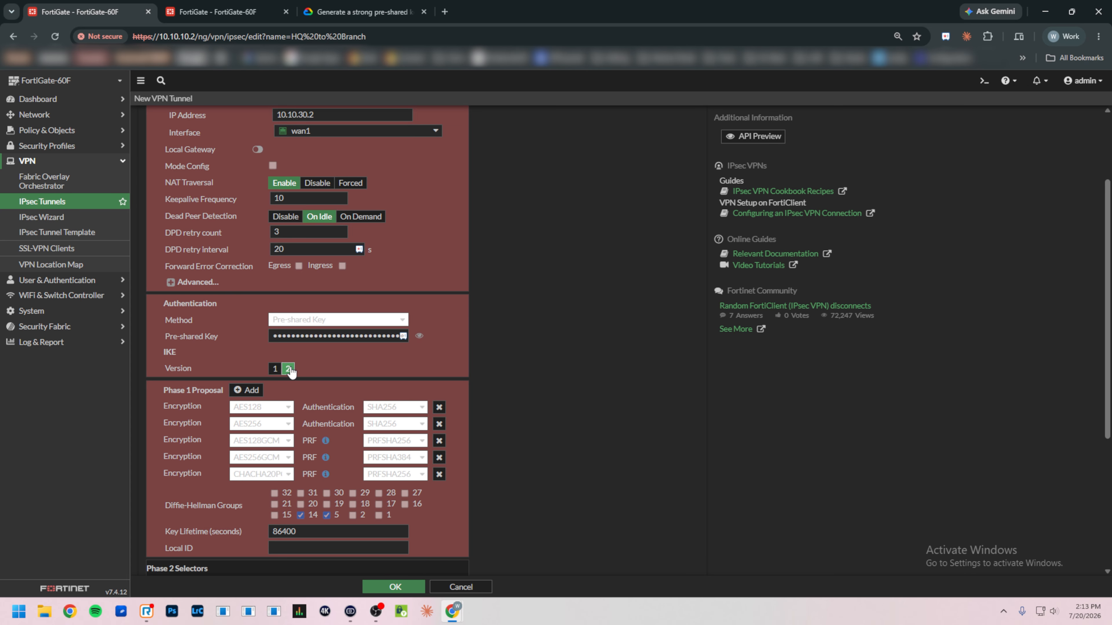
Reduce the HQ tunnel's Phase 1 proposal to AES128 with SHA256, keeping only Diffie-Hellman group 14
scroll(290, 372, down, 1)
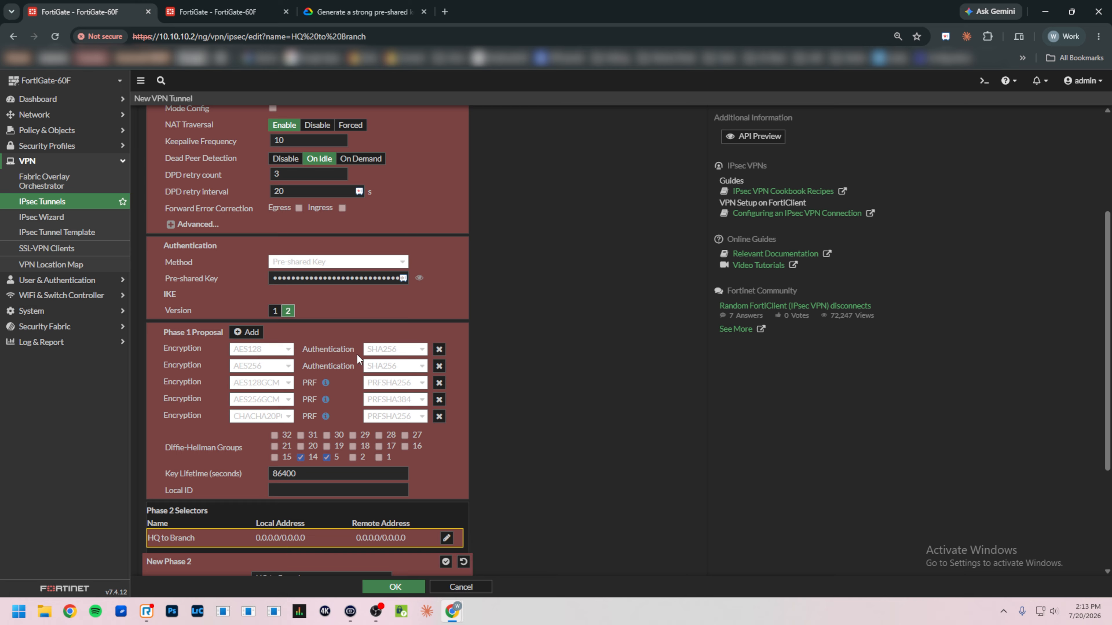
click(439, 366)
click(439, 366)
click(439, 366)
click(439, 366)
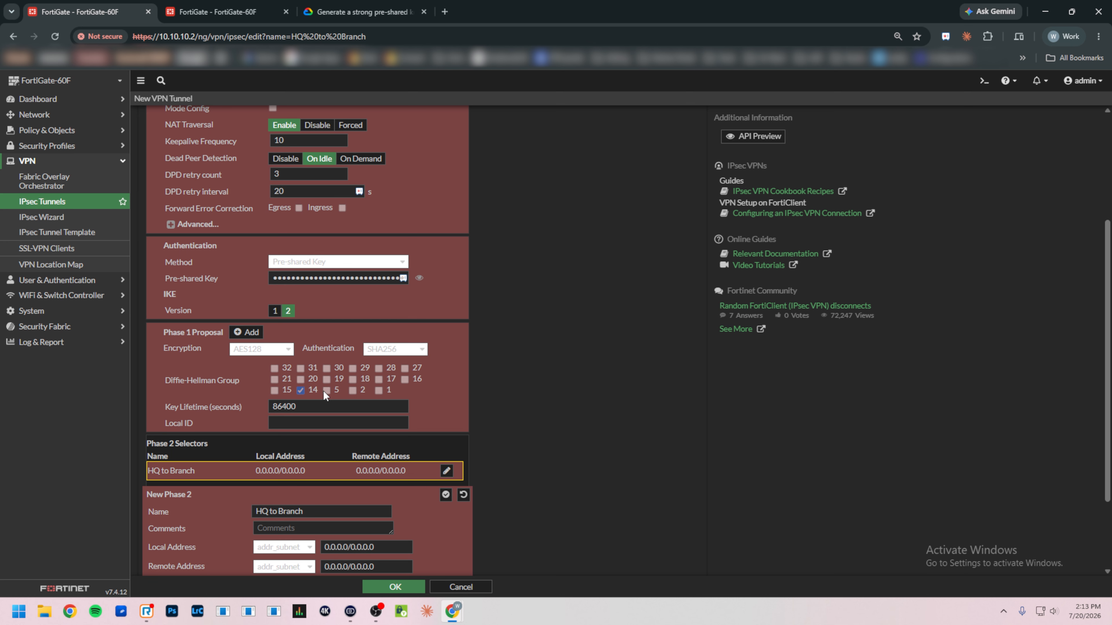
Set the HQ tunnel's Phase 2 local address to 192.168.1.0/24 and remote address to 192.168.2.0/24
scroll(369, 432, down, 1)
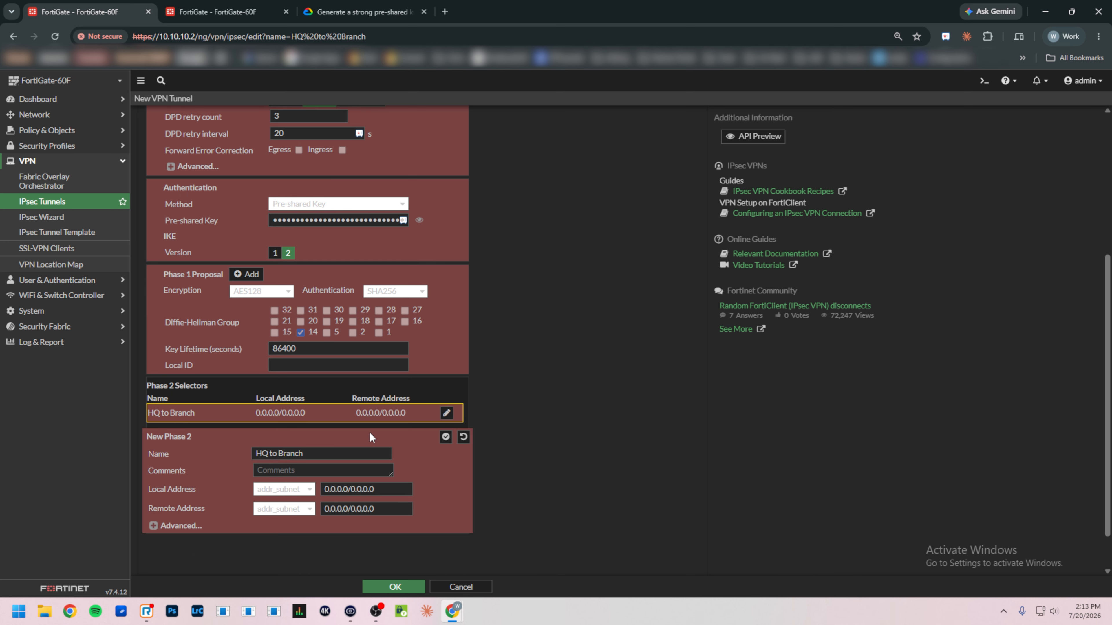
scroll(369, 431, down, 1)
drag(388, 442, 287, 441)
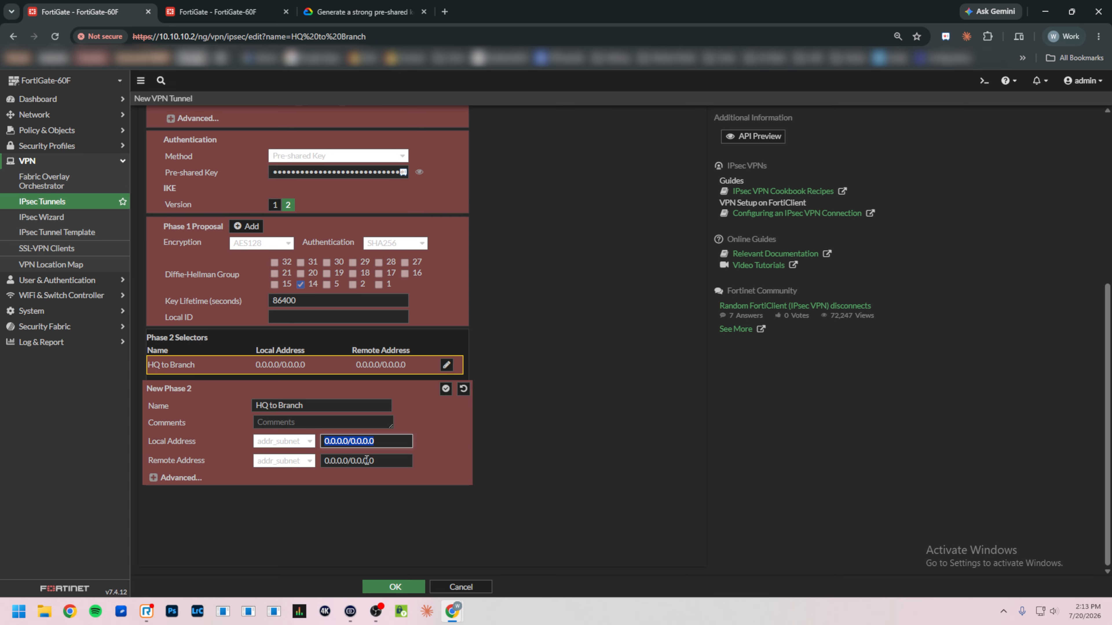
text(192.168)
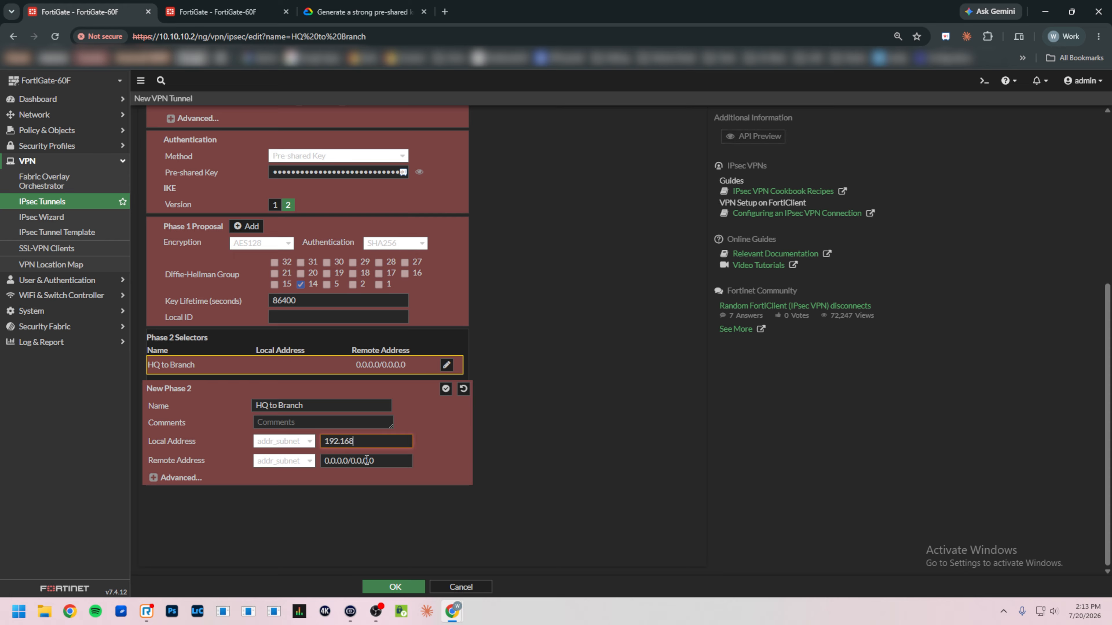
text(.1.0/24)
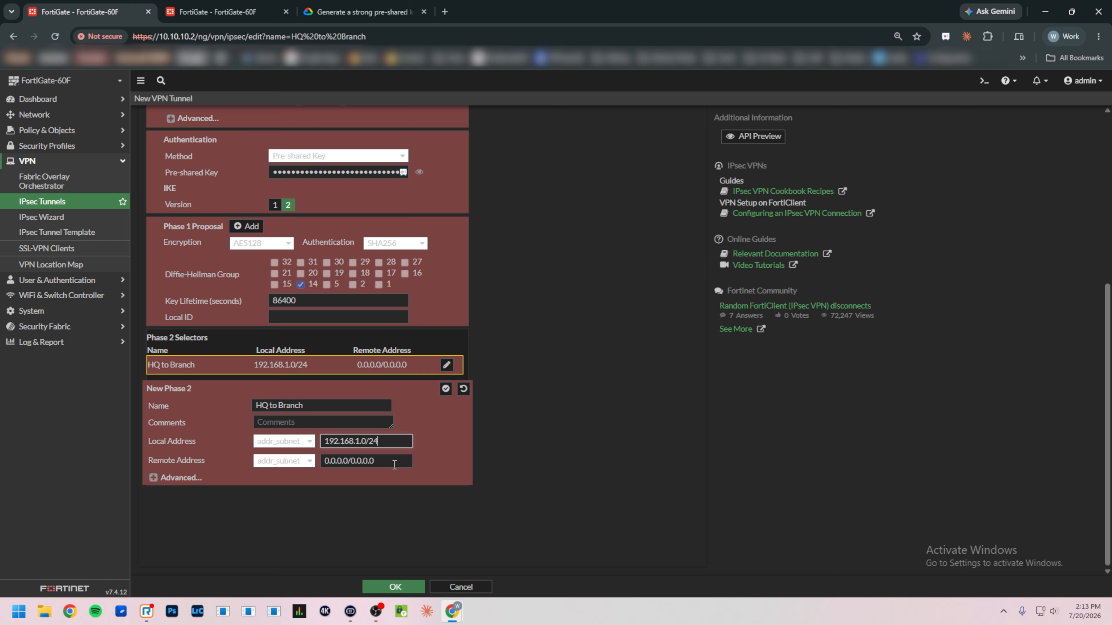
key(Tab)
text(1)
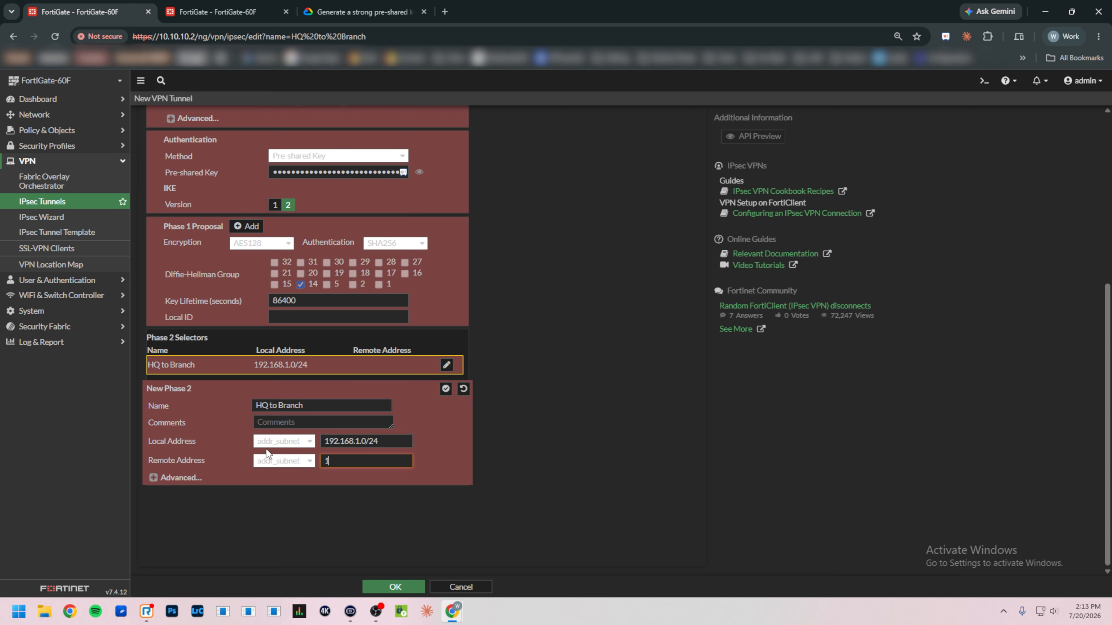
text(92.168.2.0/24)
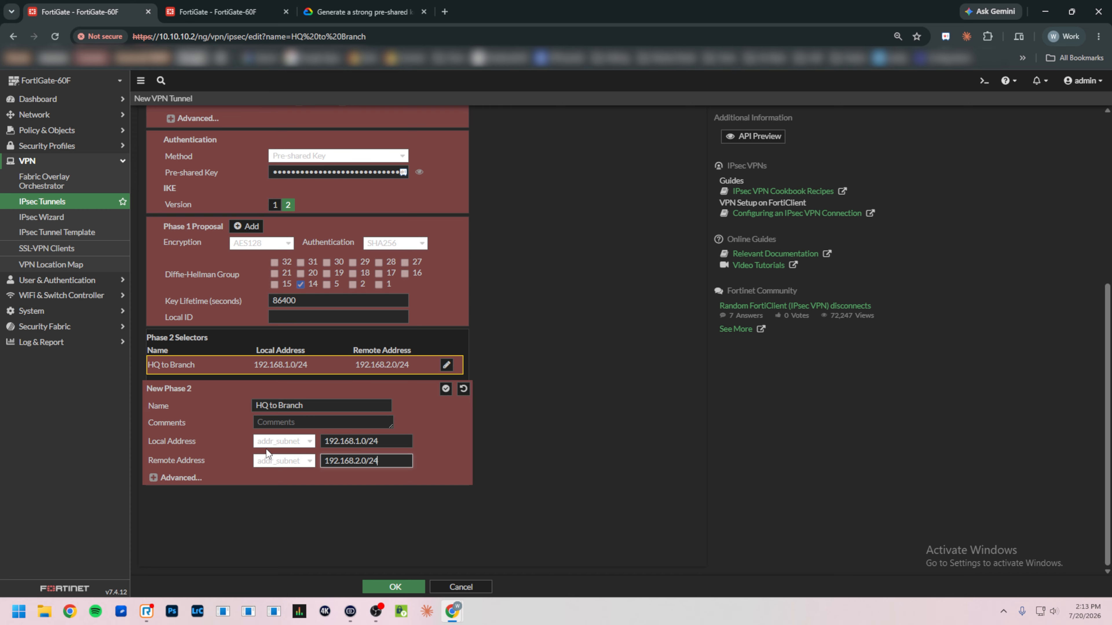
Reduce the HQ tunnel's Phase 2 proposal to AES256 with SHA256 and Diffie-Hellman group 14 only, and save the tunnel
click(189, 477)
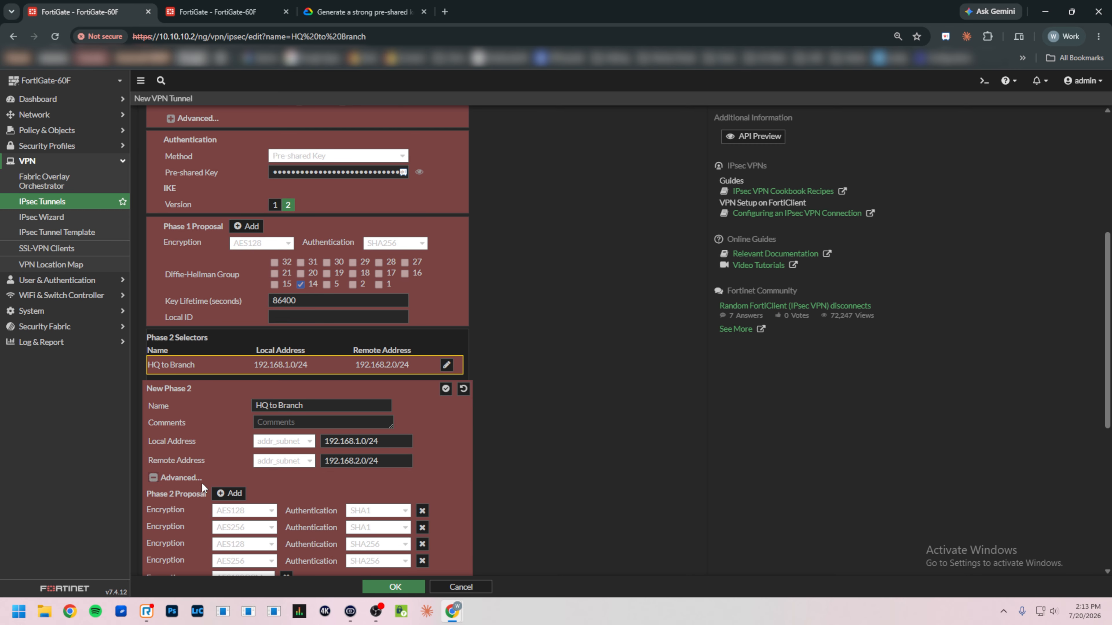
scroll(201, 482, down, 2)
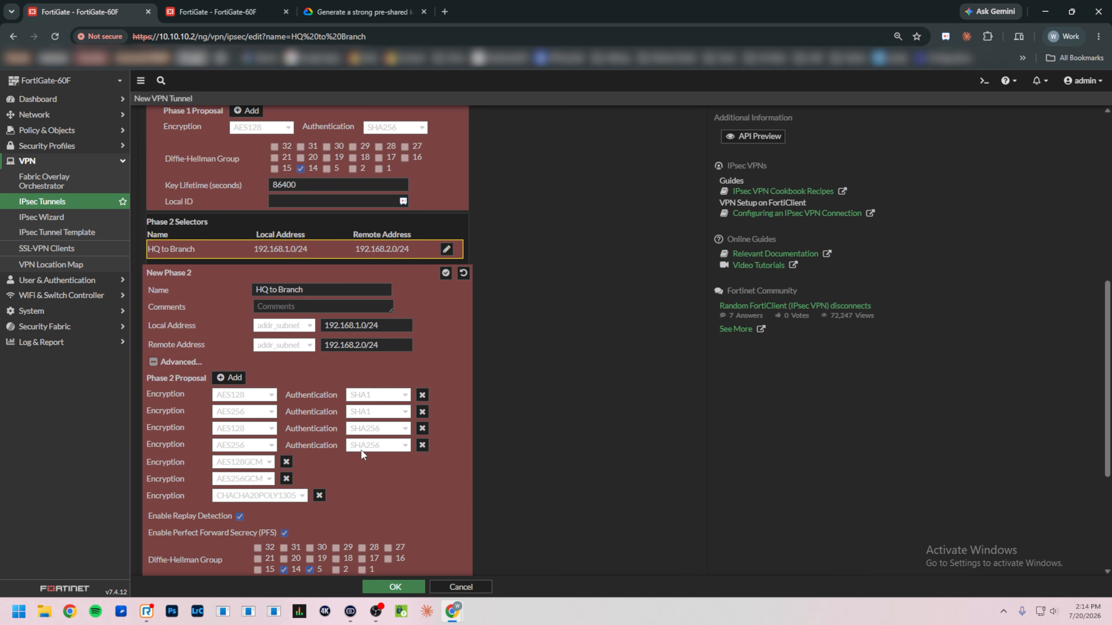
click(422, 395)
click(421, 395)
click(422, 394)
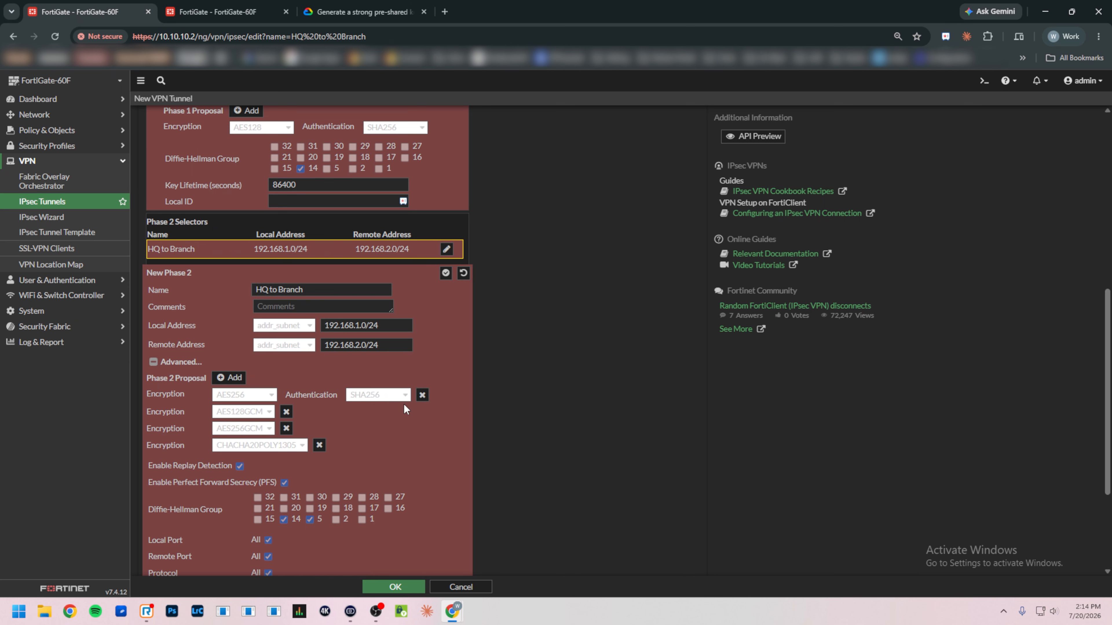
click(286, 412)
click(286, 412)
click(319, 412)
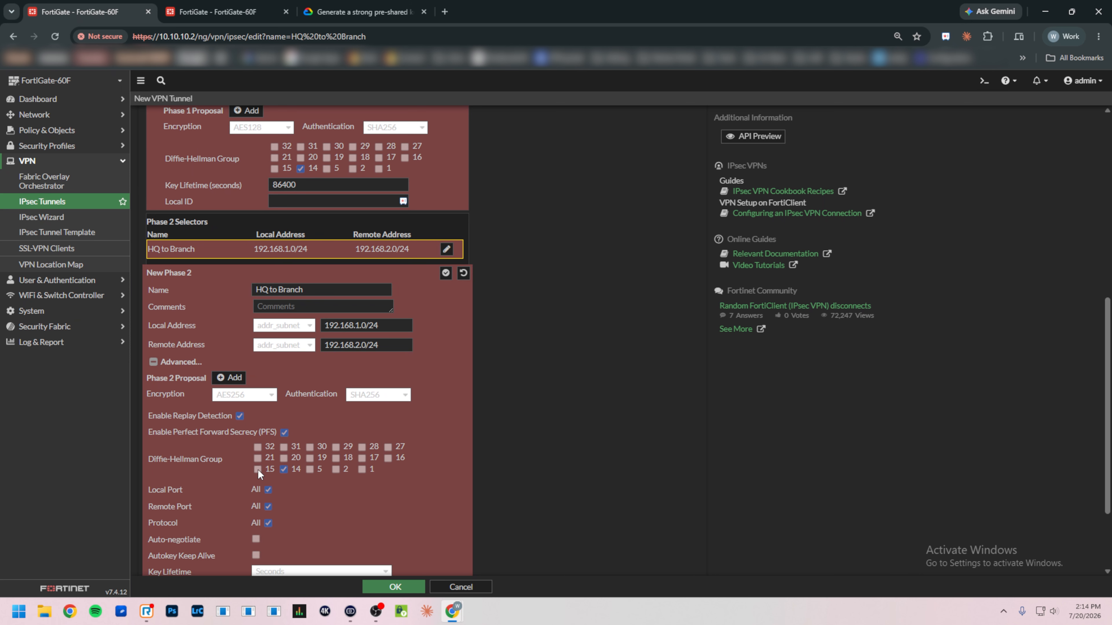
scroll(297, 471, down, 3)
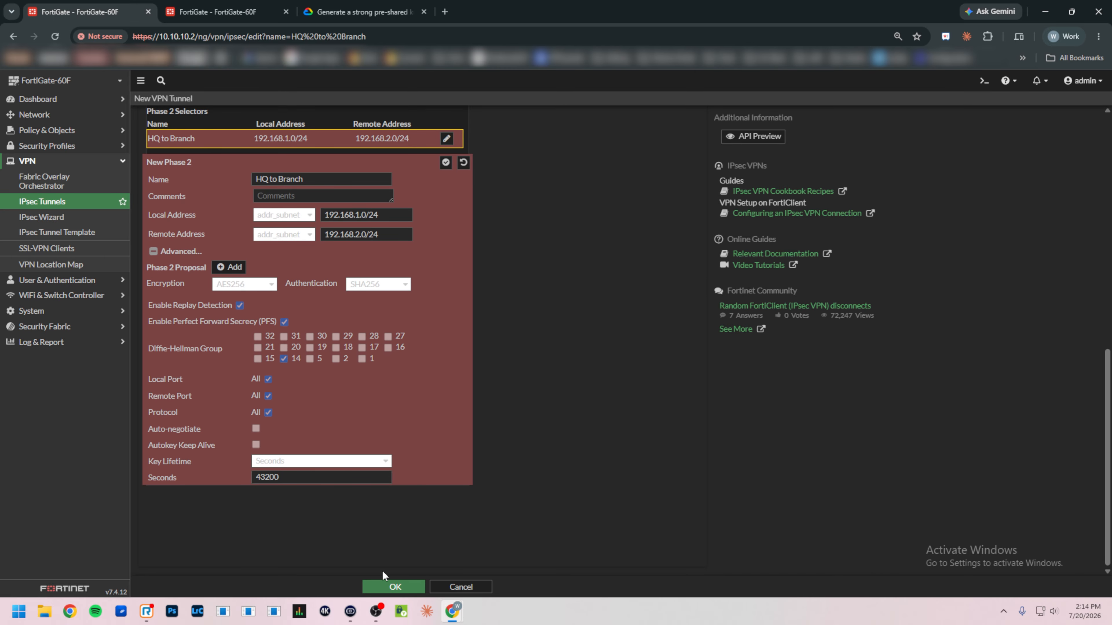
click(389, 585)
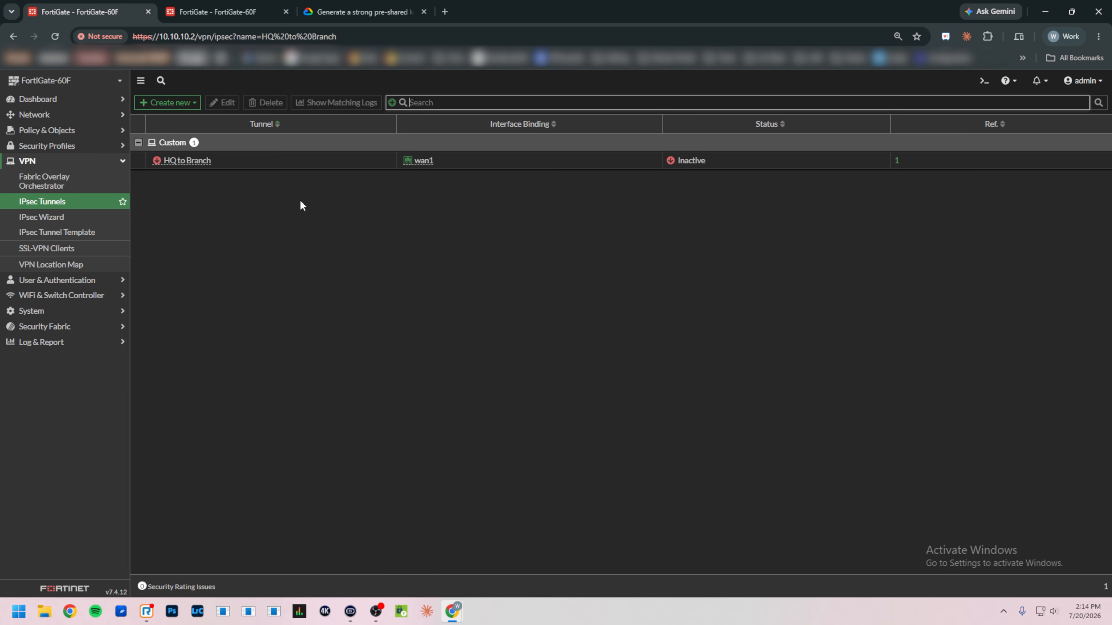
On the branch FortiGate at 10.10.30.2, create a custom IPsec tunnel named "Branch to HQ" and proceed to its settings
click(235, 5)
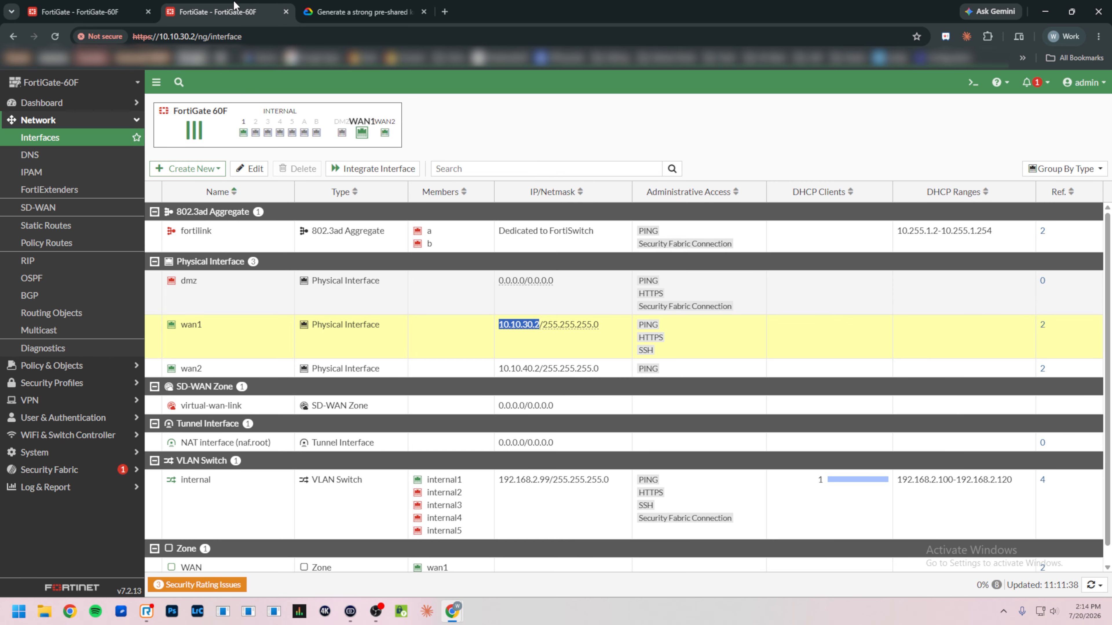
click(65, 402)
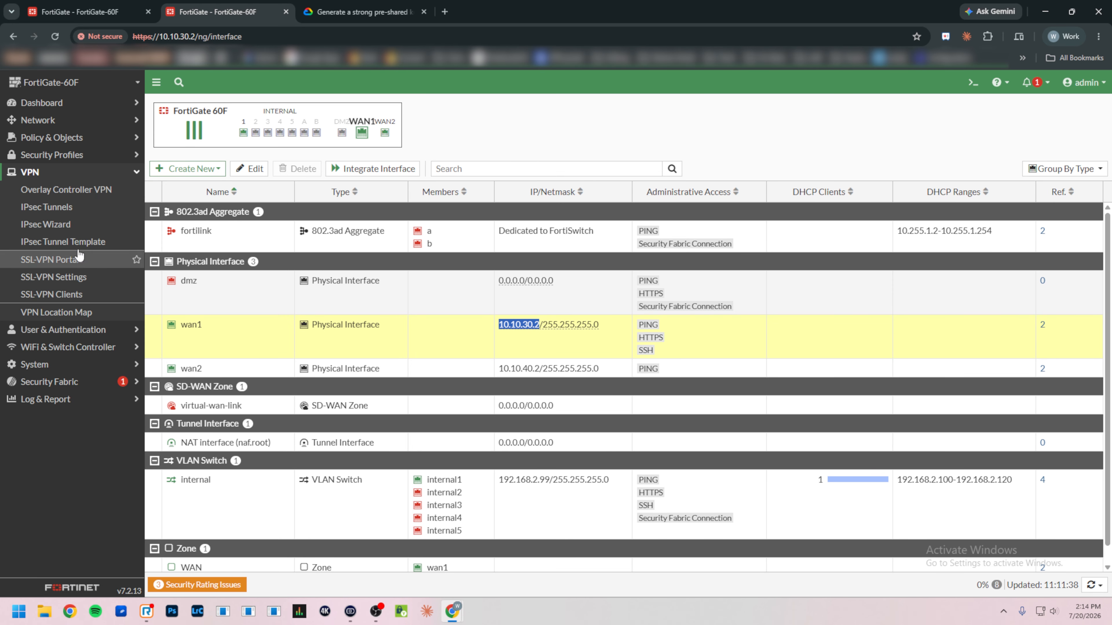
click(65, 209)
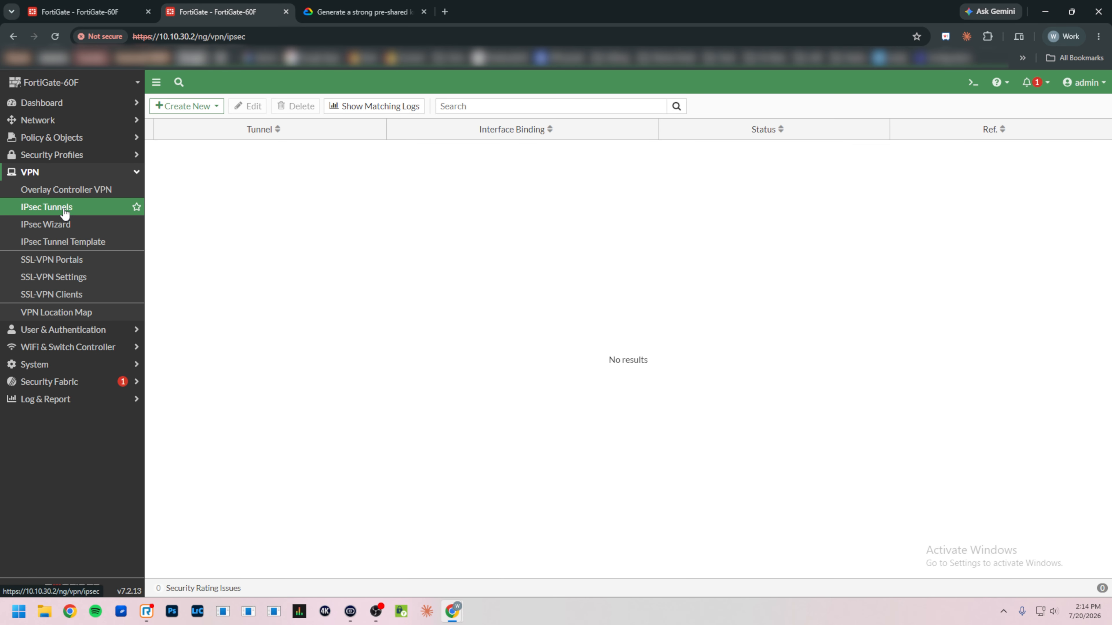
click(188, 107)
click(188, 119)
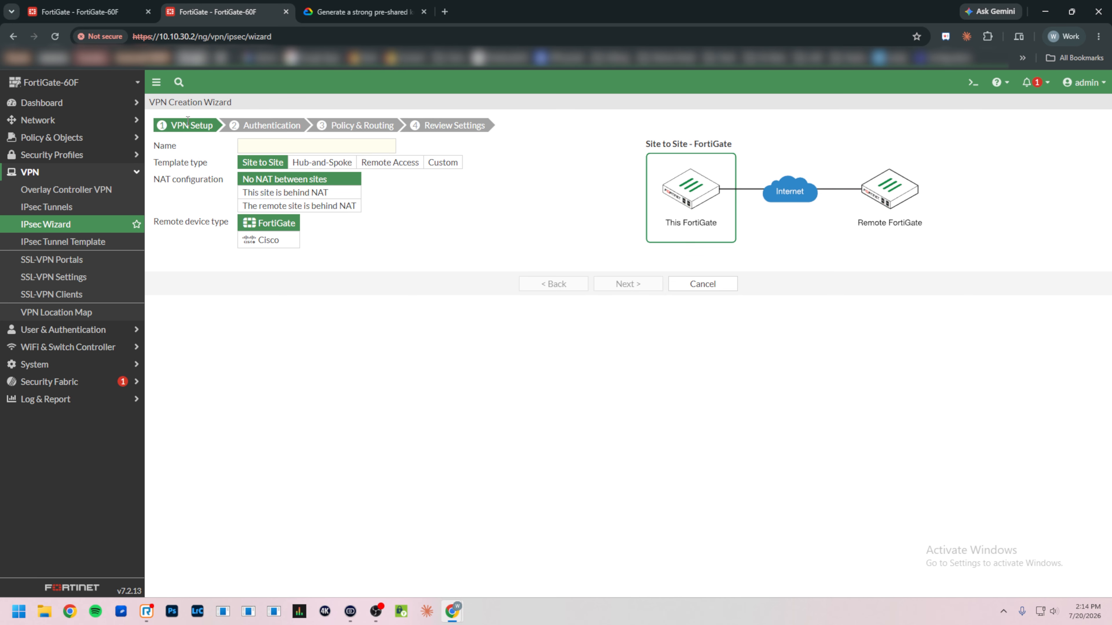
click(435, 164)
click(289, 143)
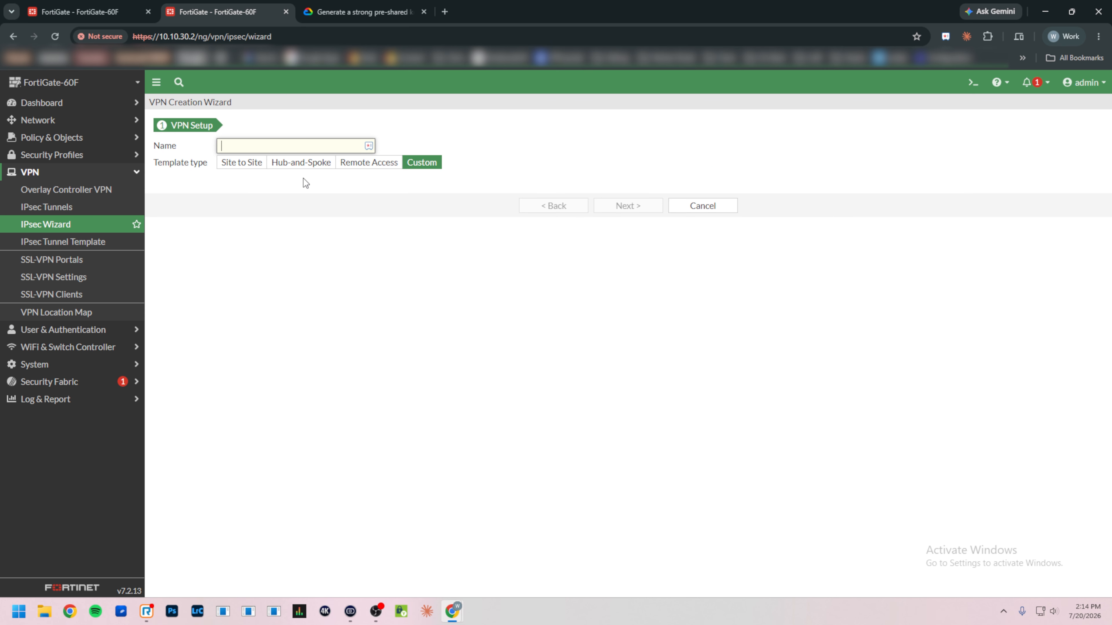
text(Branch to HQ)
click(626, 206)
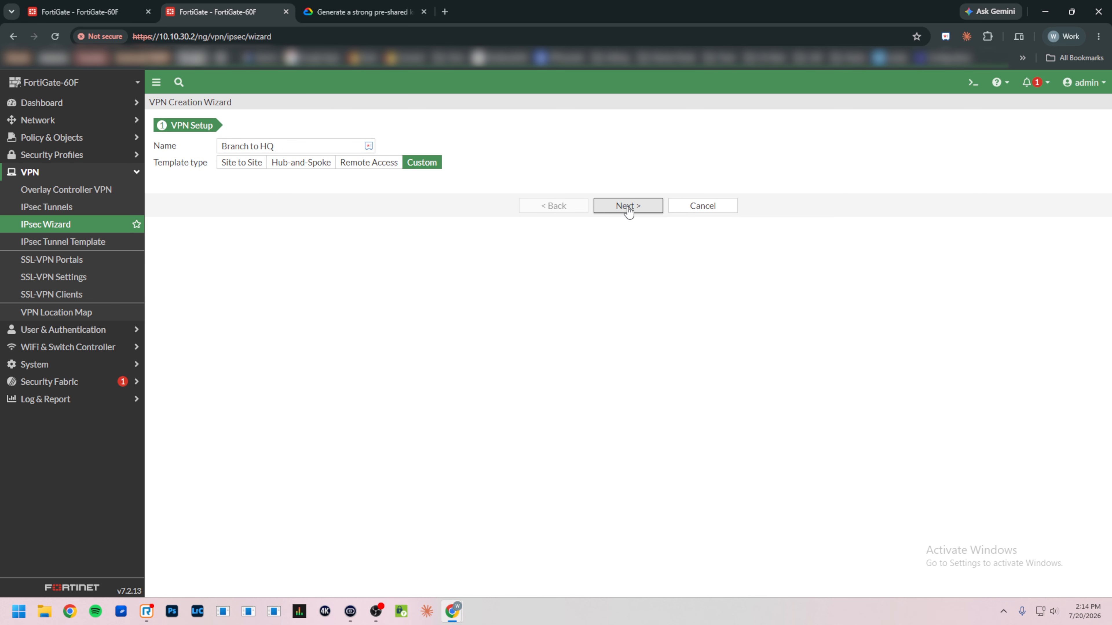
Set the branch tunnel's remote gateway IP address to 10.10.10.2, its interface to wan1 and Dead Peer Detection to On Idle
drag(360, 235, 236, 225)
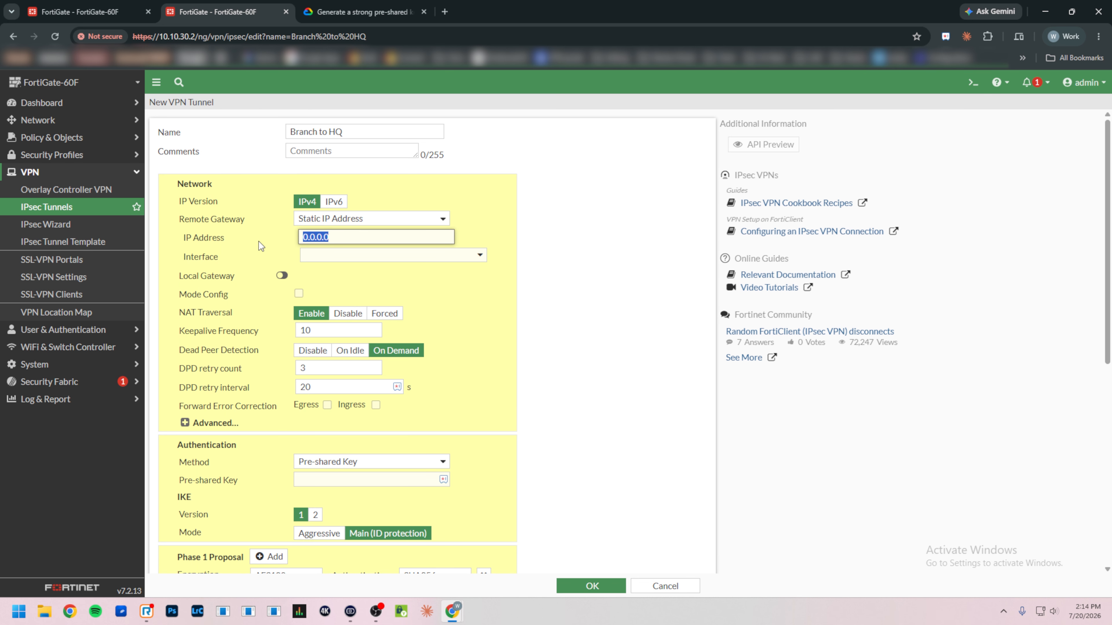
text(10.10.10.2)
click(353, 256)
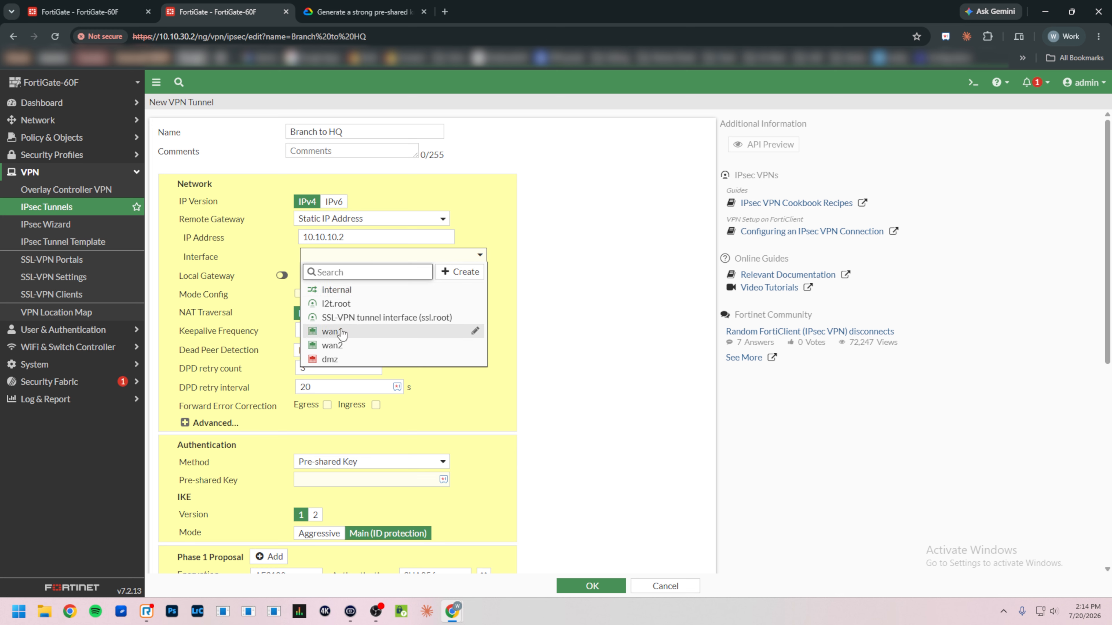
click(381, 333)
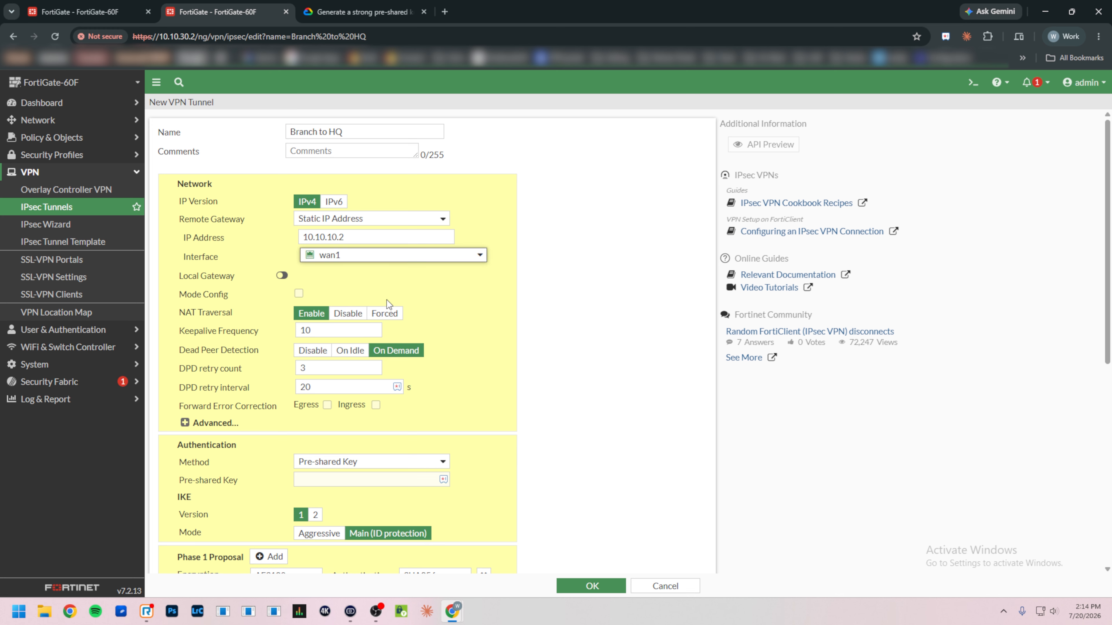
click(348, 356)
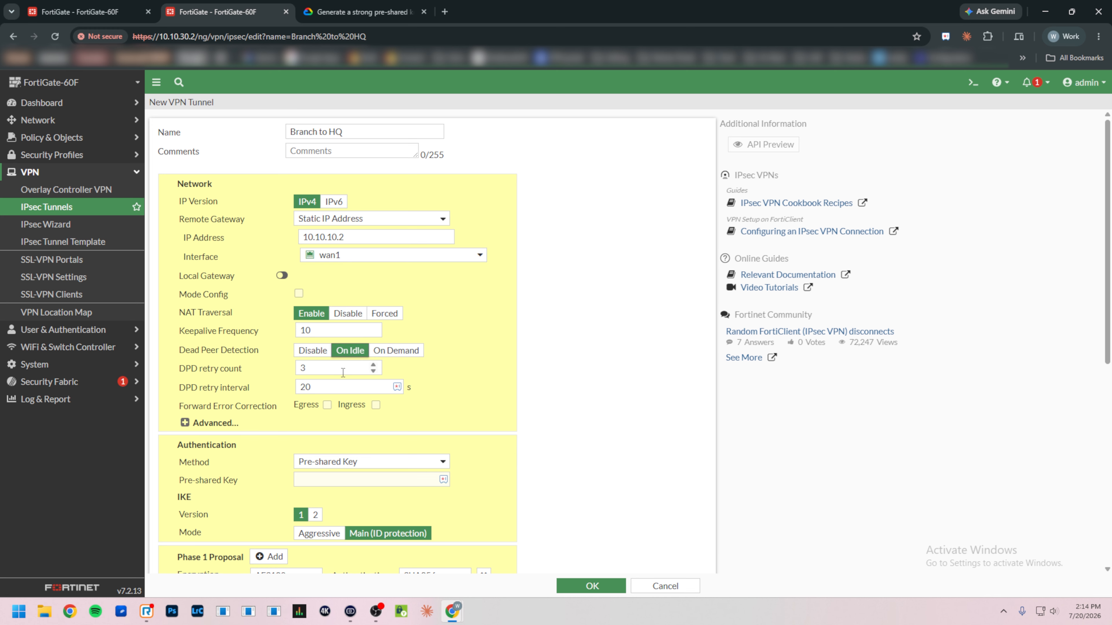
Paste the copied pre-shared key into the branch tunnel's Pre-shared Key field and choose IKE version 2
scroll(312, 414, down, 1)
click(338, 420)
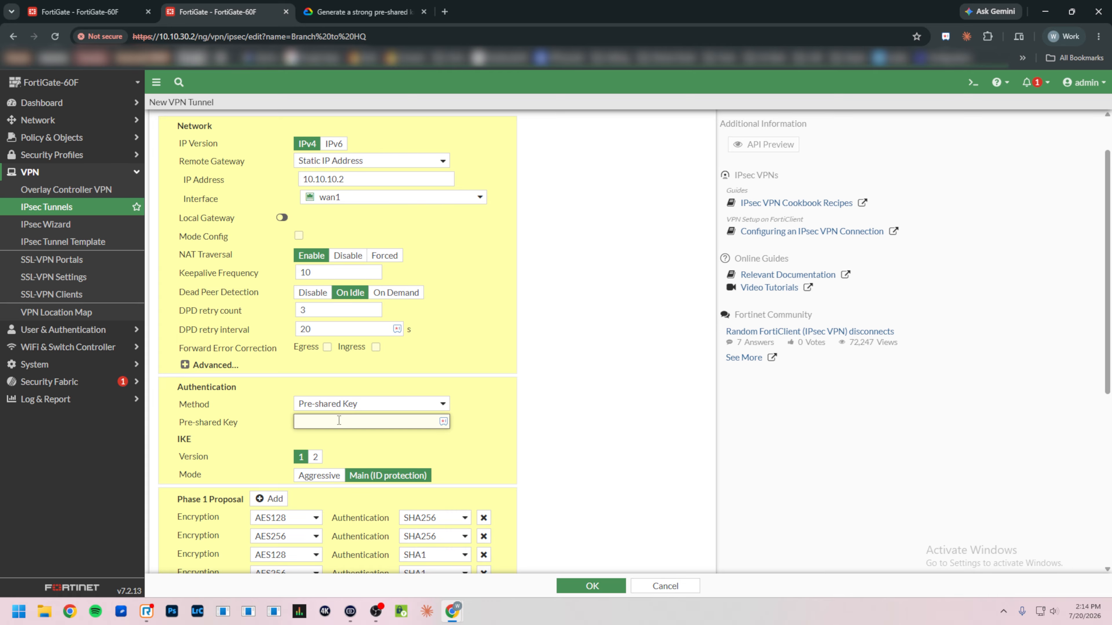
key(ctrl+v)
click(315, 457)
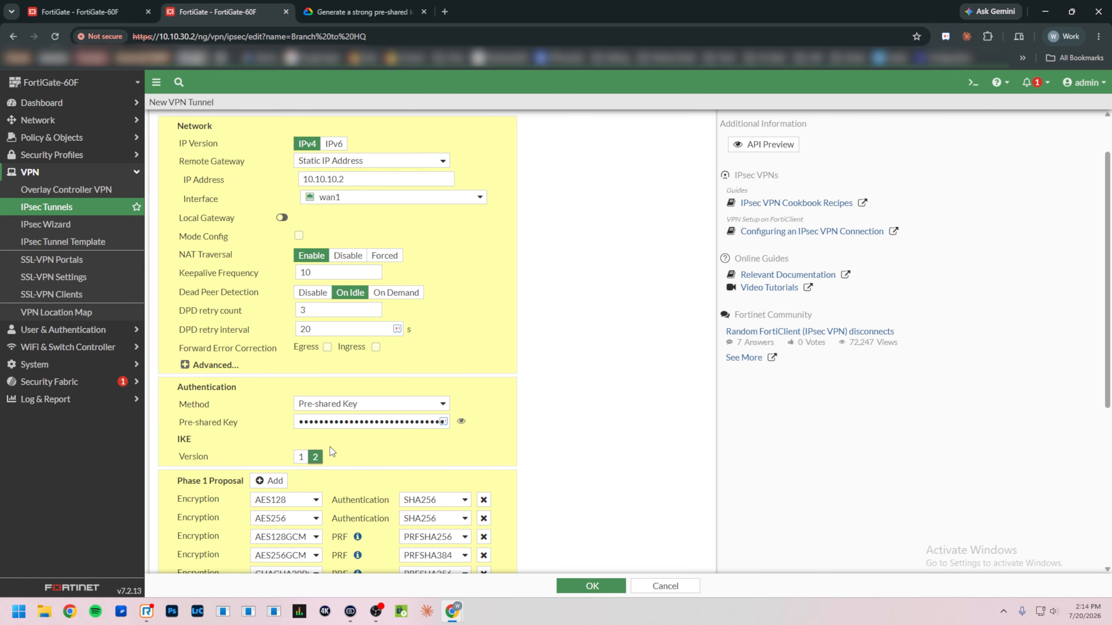
Reduce the branch tunnel's Phase 1 proposal to AES128 with SHA256 and Diffie-Hellman group 14 only
scroll(330, 447, down, 2)
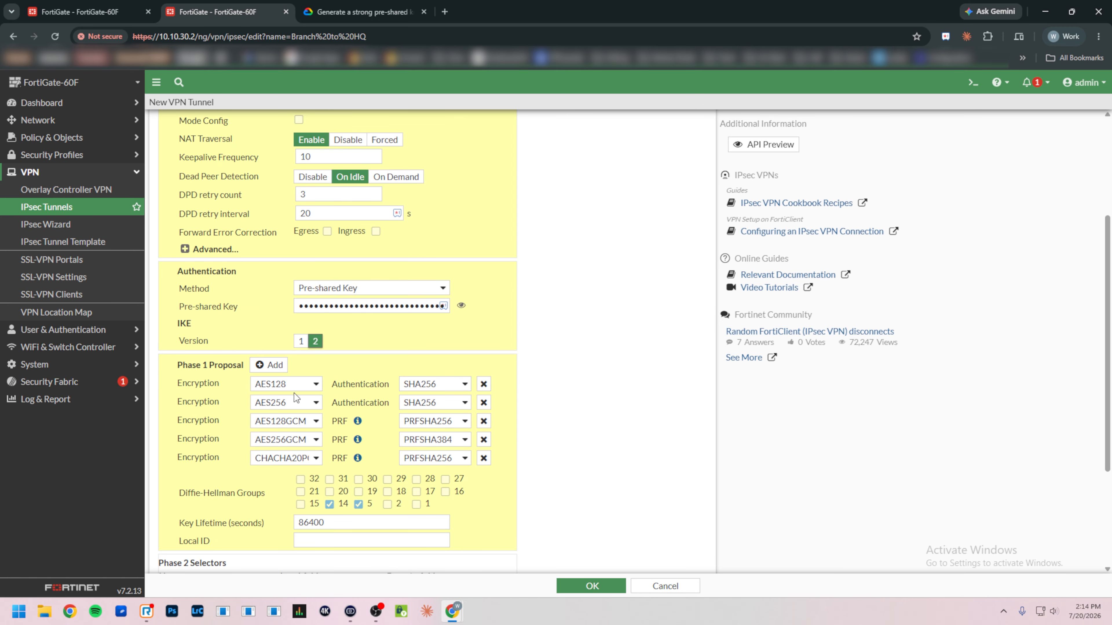
click(483, 402)
click(483, 403)
click(484, 403)
click(483, 403)
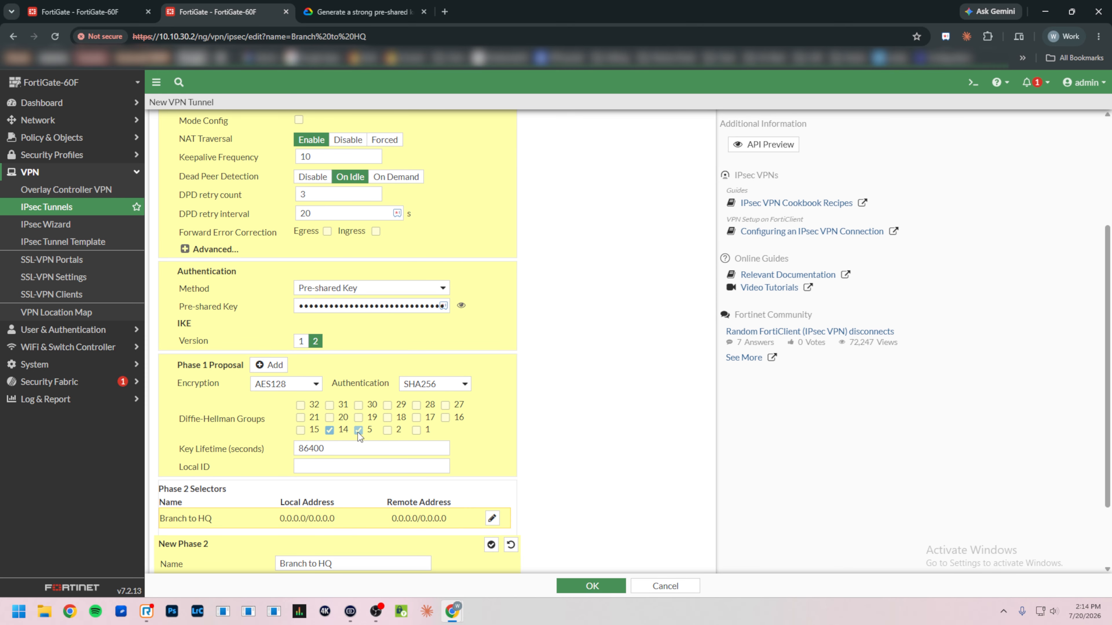
Set the branch tunnel's Phase 2 local address to 192.168.2.0/24 and its remote address to 192.168.1.0/24
scroll(336, 433, down, 2)
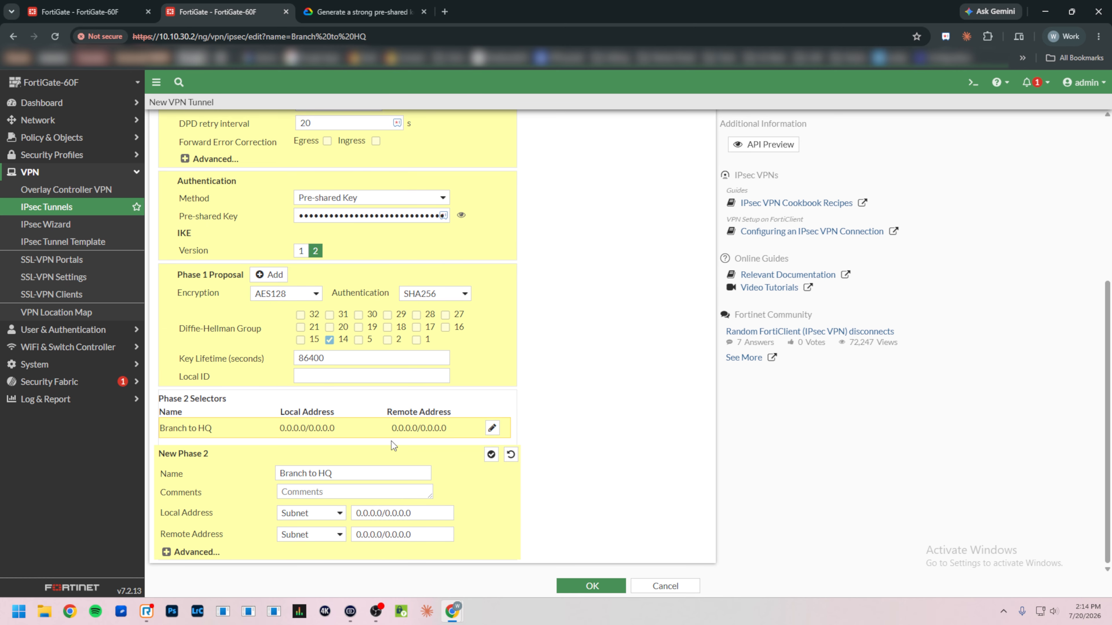
triple_click(361, 515)
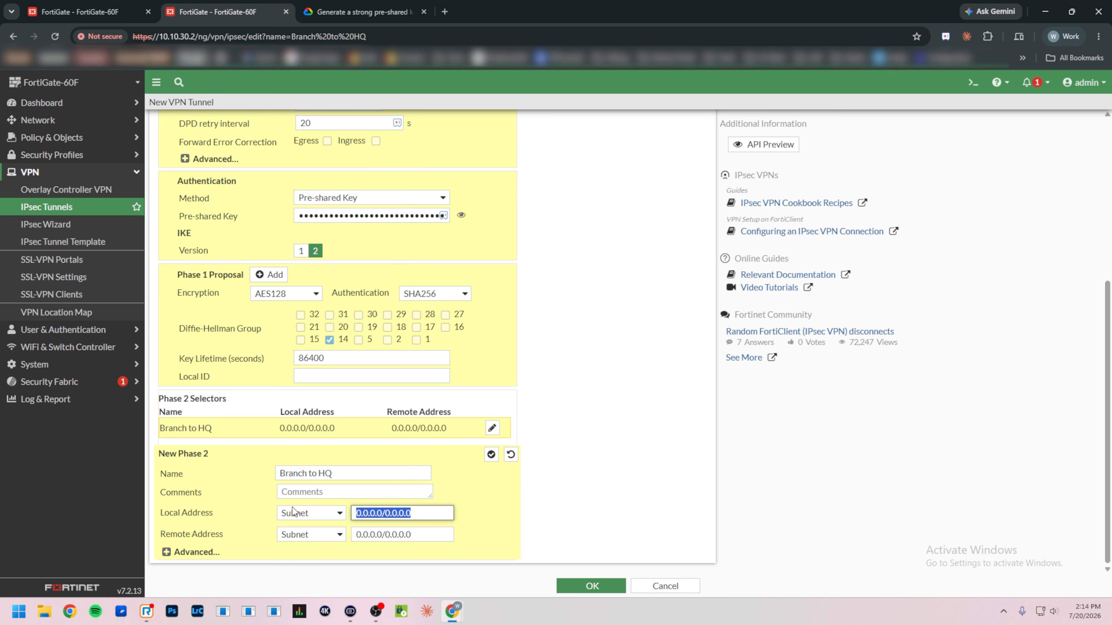
text(192.16)
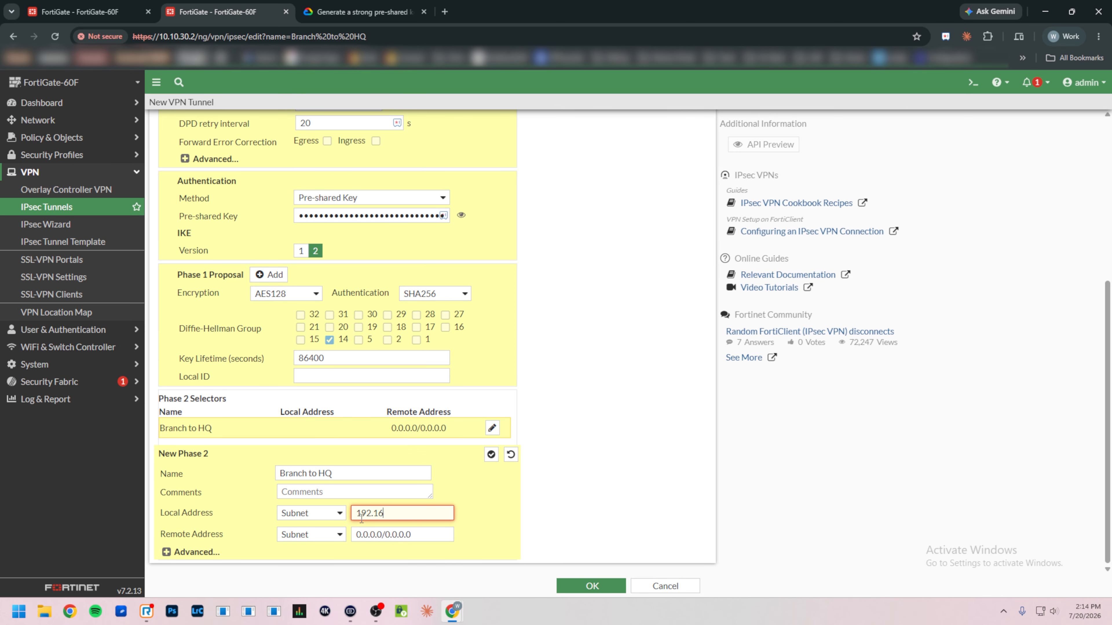
text(8.2.0/24)
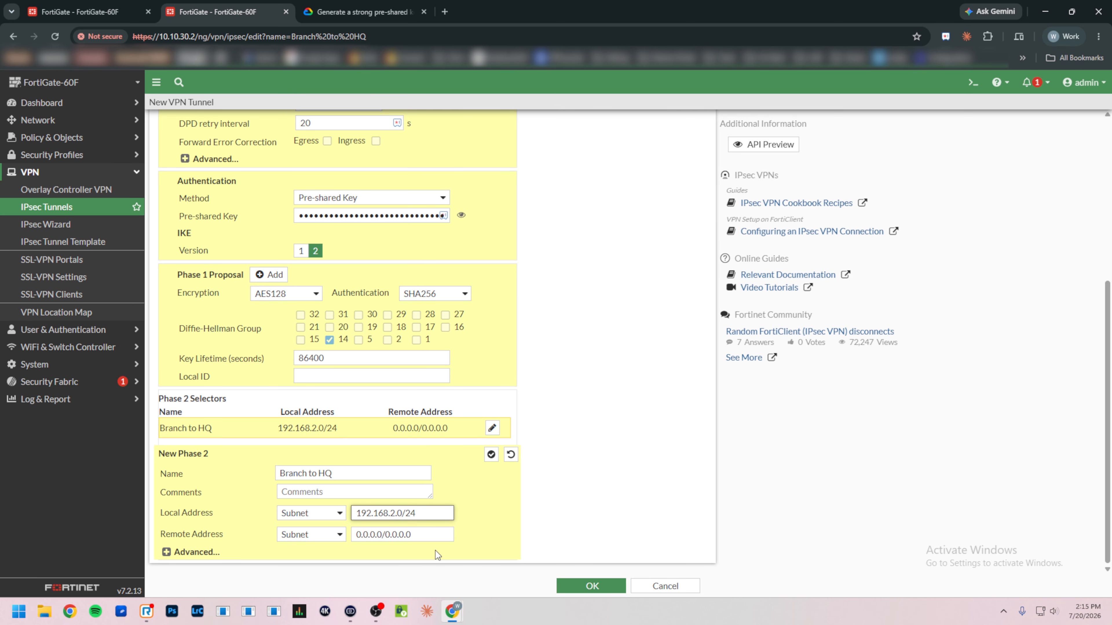
triple_click(362, 535)
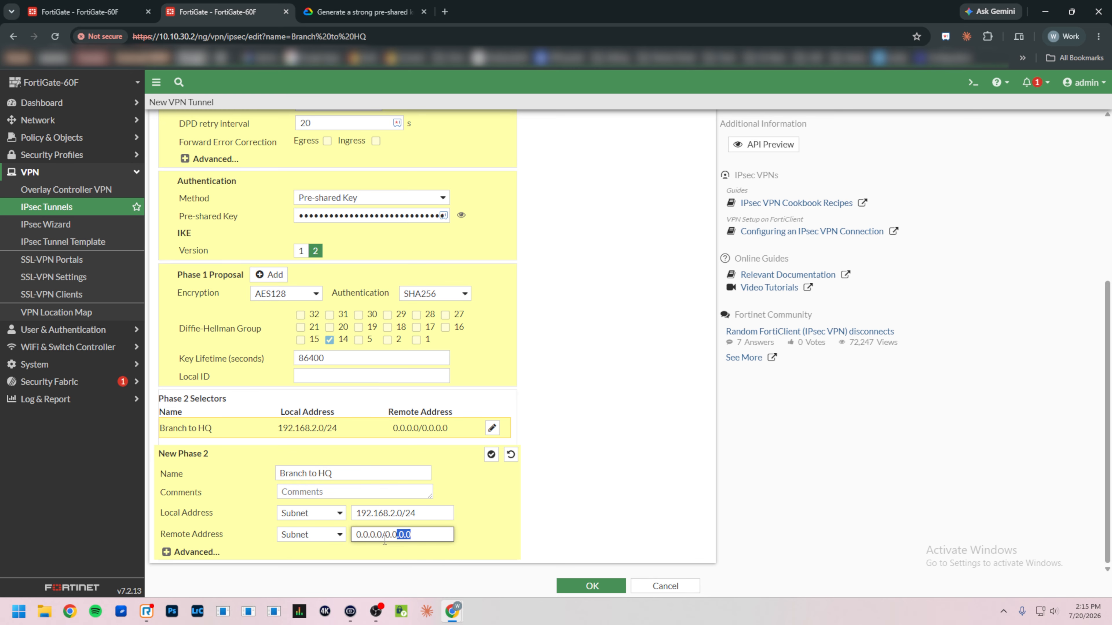
text(192.168.1.0)
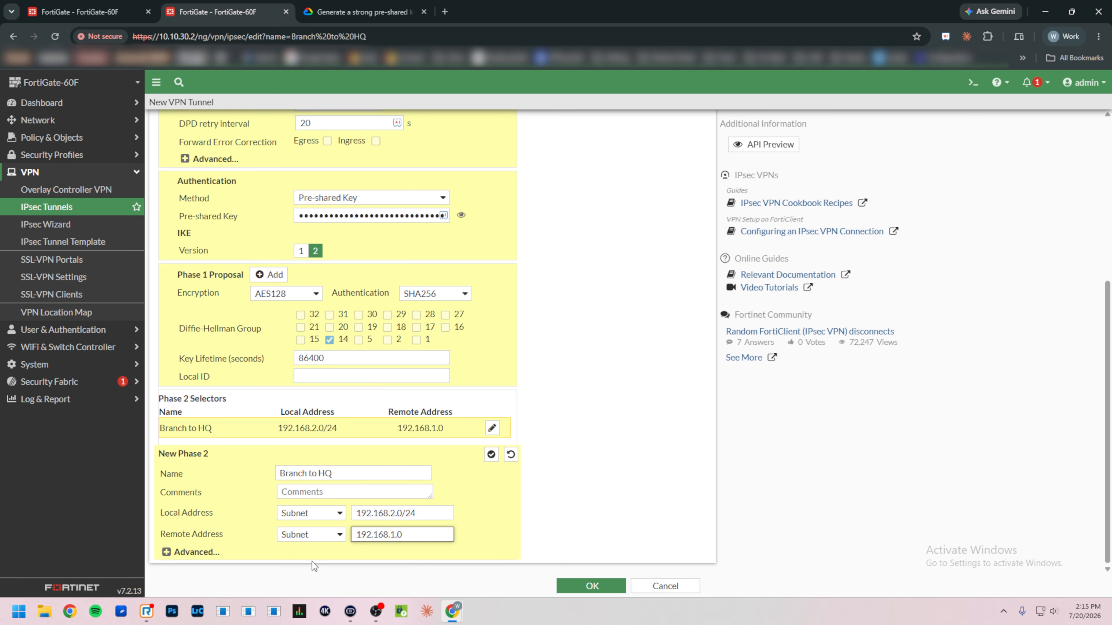
text(/24)
click(572, 521)
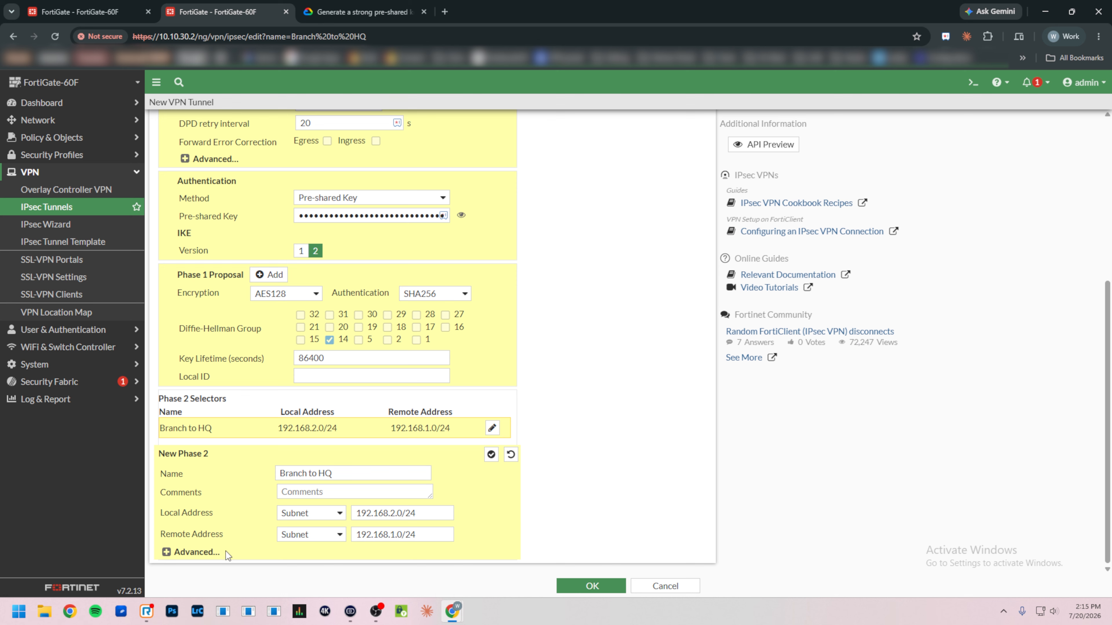
Reduce the branch tunnel's Phase 2 proposal to AES256 with SHA256 and Diffie-Hellman group 14 only, and save the tunnel
click(195, 552)
scroll(338, 541, down, 4)
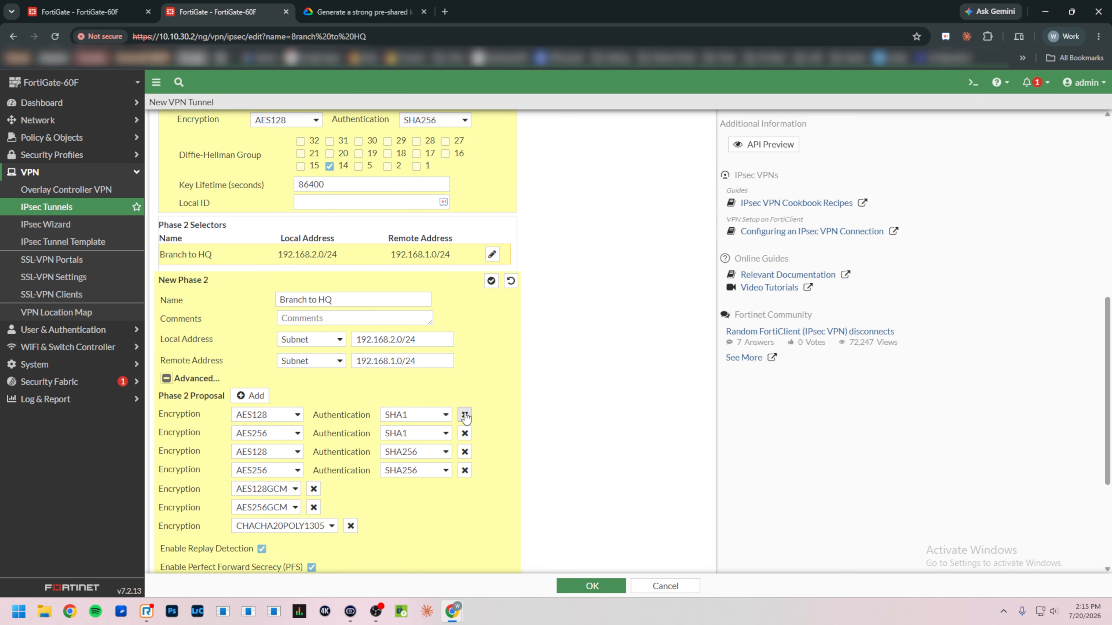
click(464, 414)
click(465, 415)
click(464, 415)
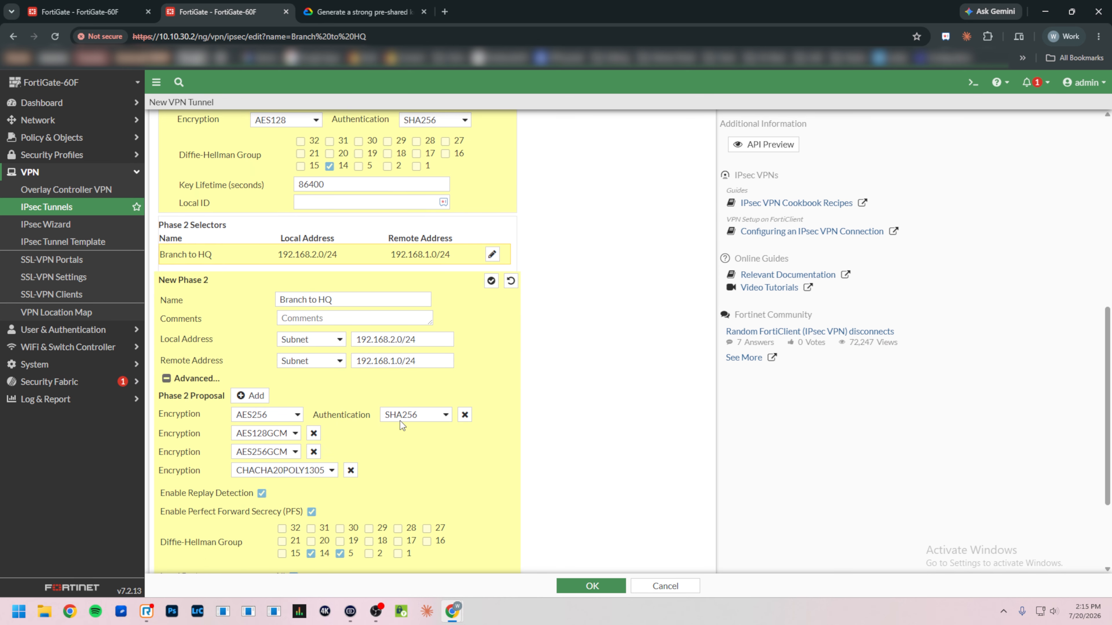
click(314, 433)
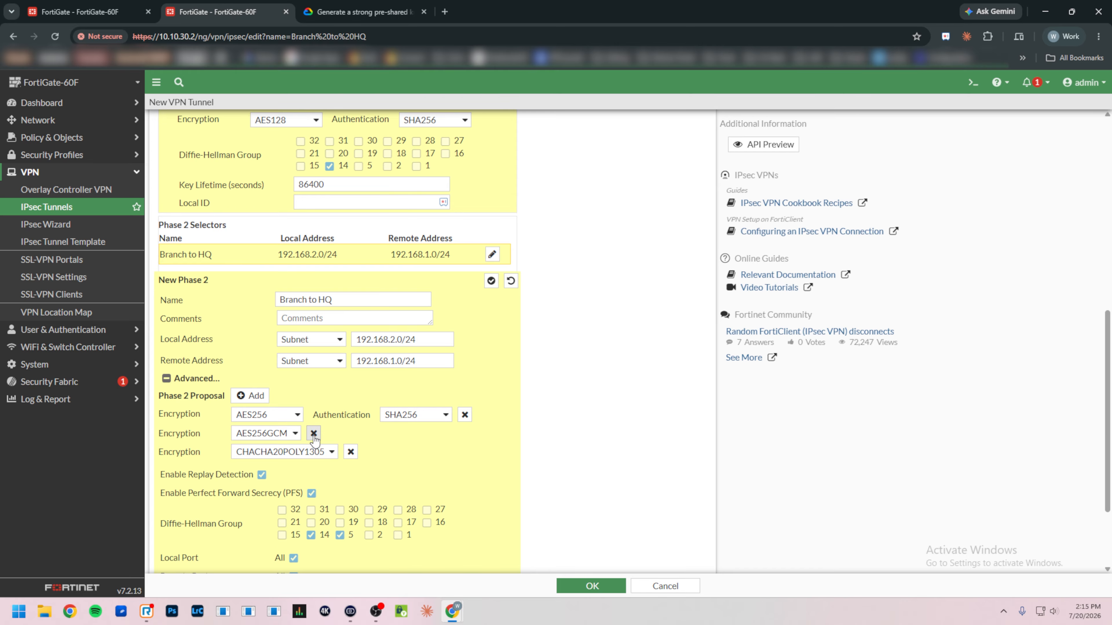
click(313, 433)
click(351, 433)
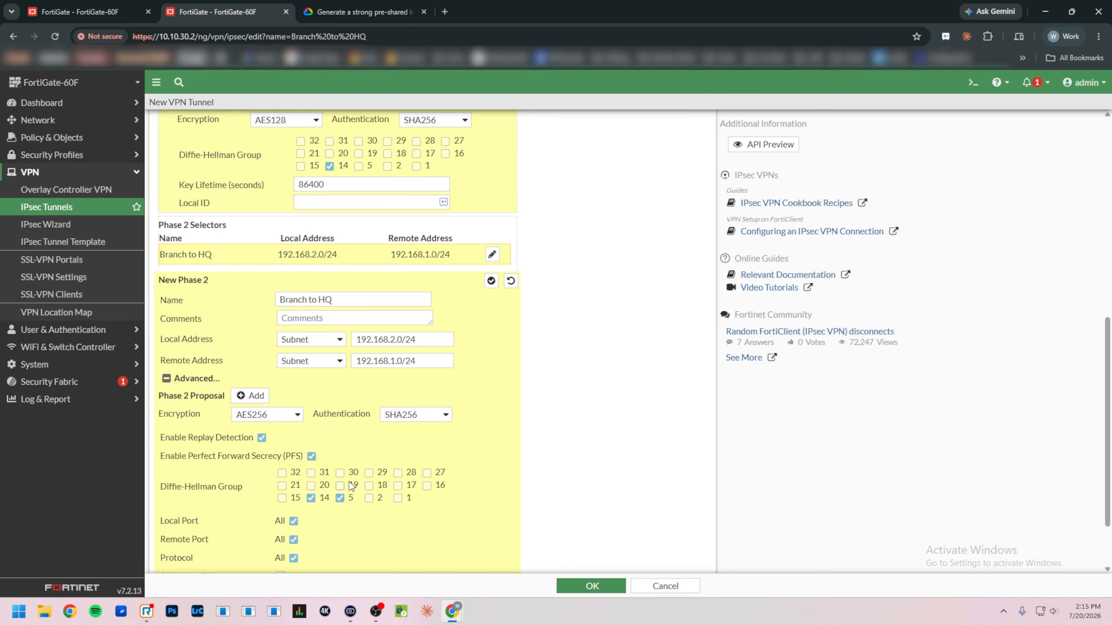
click(340, 499)
scroll(348, 500, down, 2)
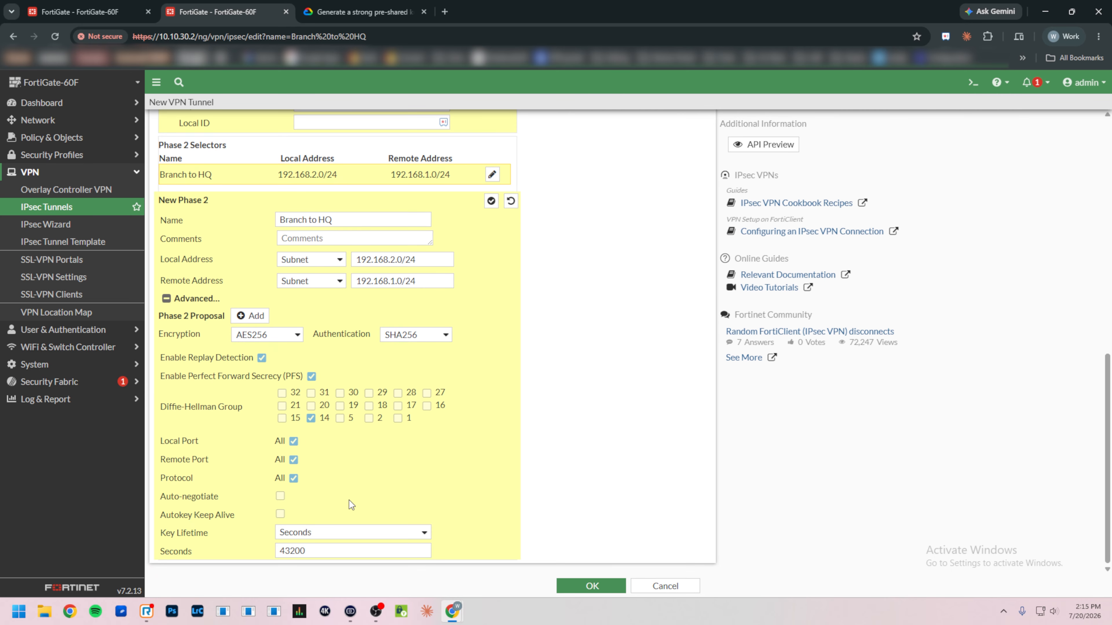
click(573, 586)
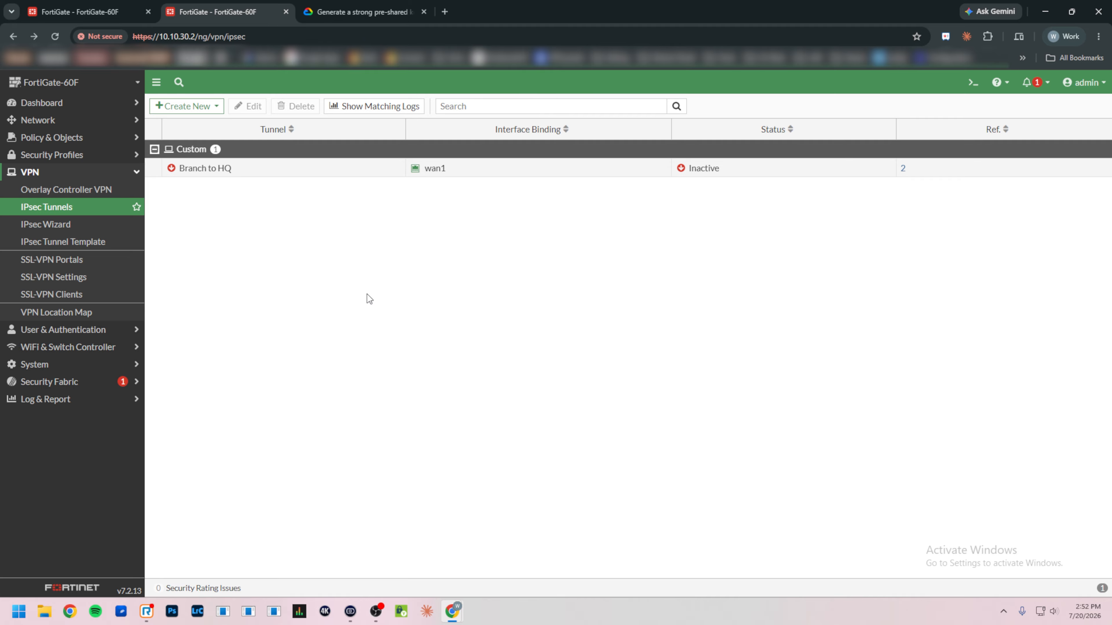
On the HQ FortiGate at 10.10.10.2, create a static route to 192.168.2.0/24 through the HQ to Branch tunnel interface
click(79, 13)
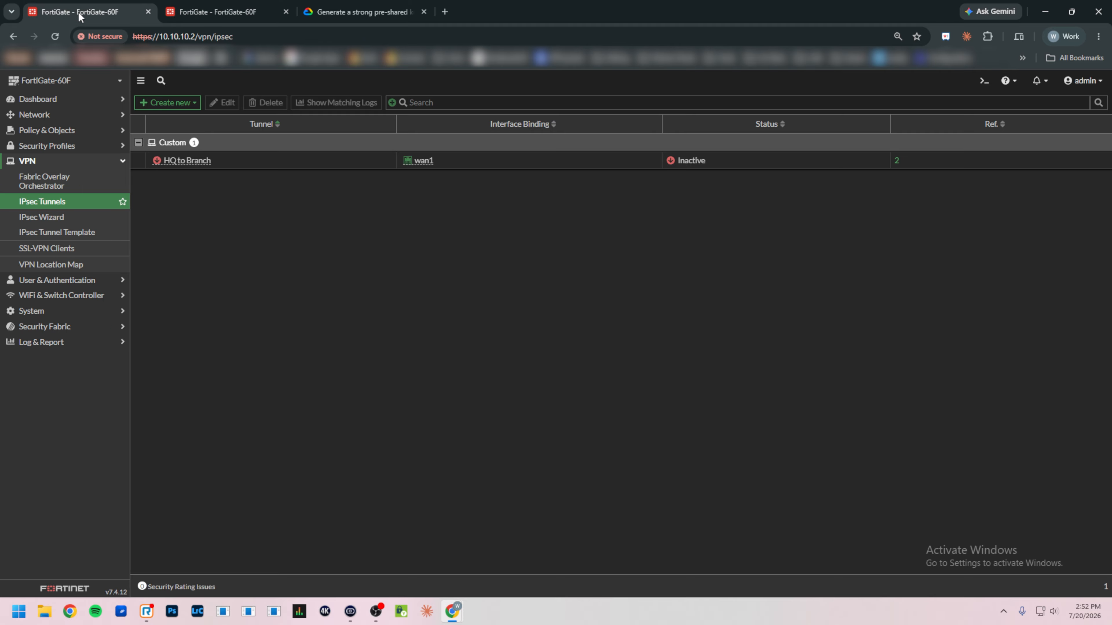
click(61, 115)
click(62, 210)
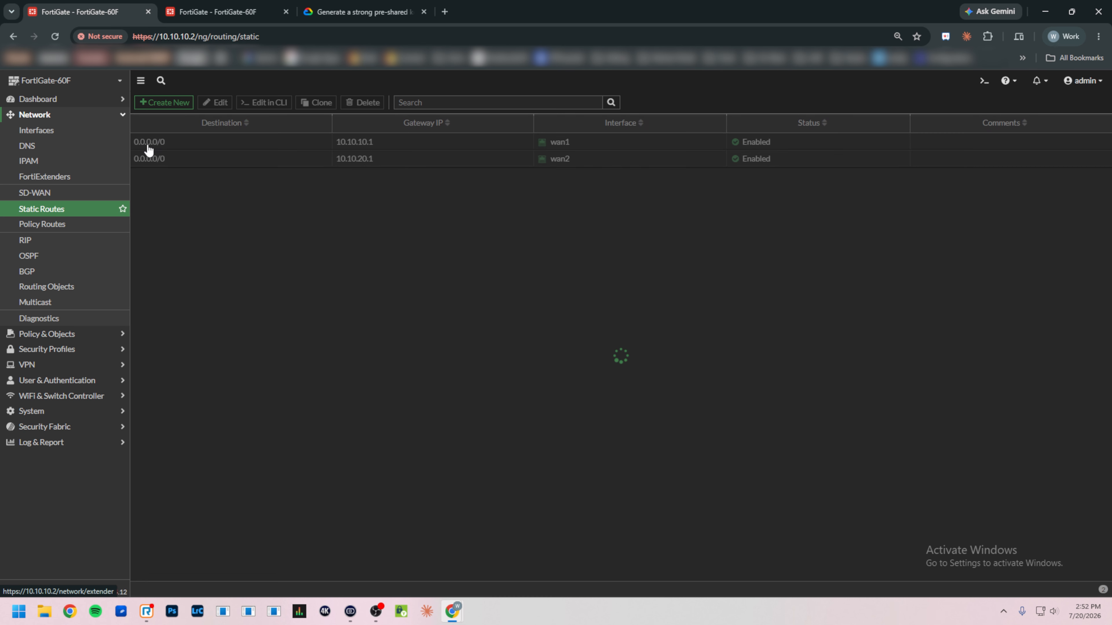
click(170, 105)
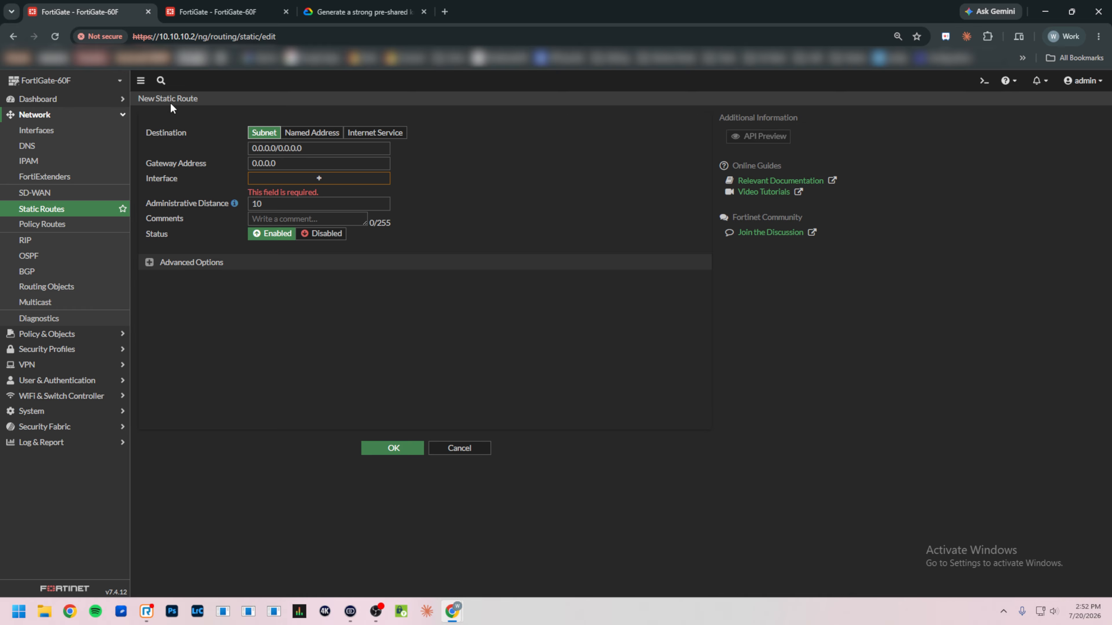
click(318, 181)
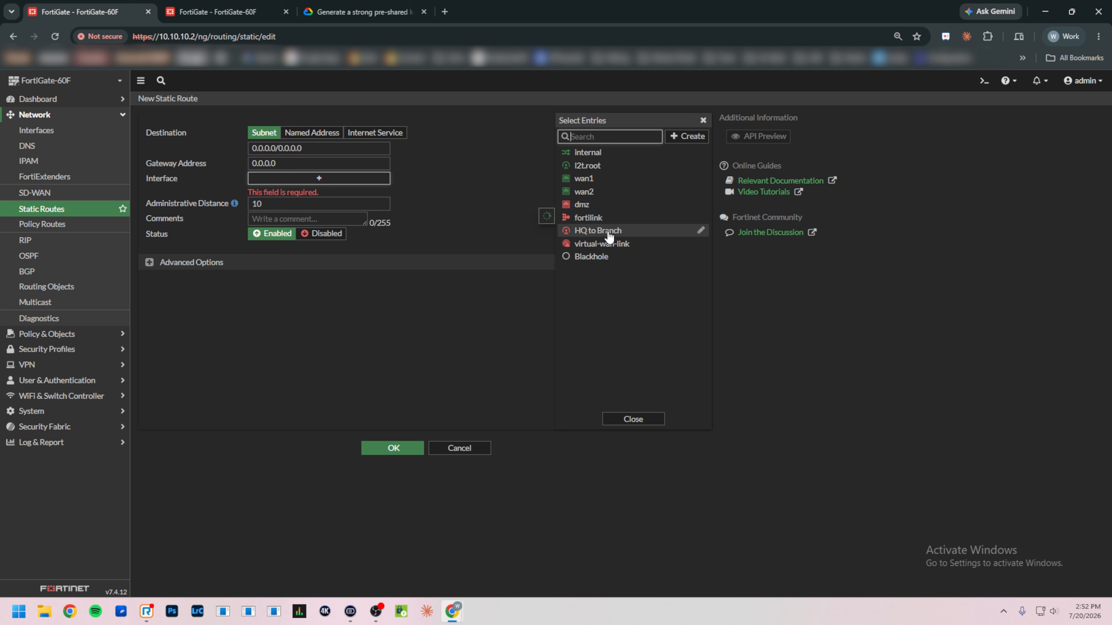
click(608, 232)
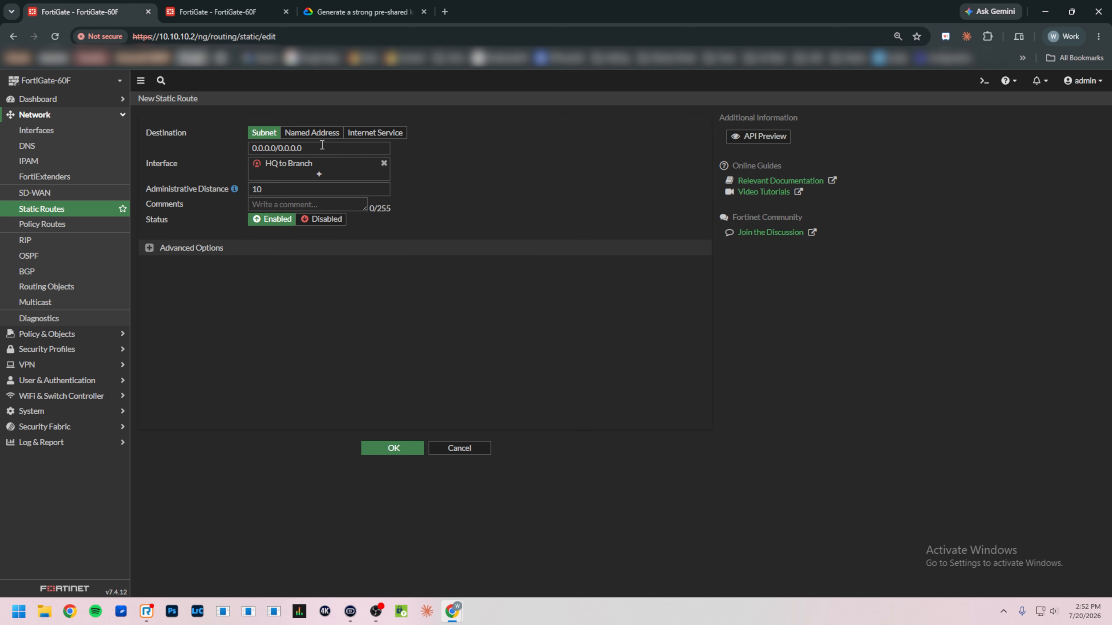
text(192)
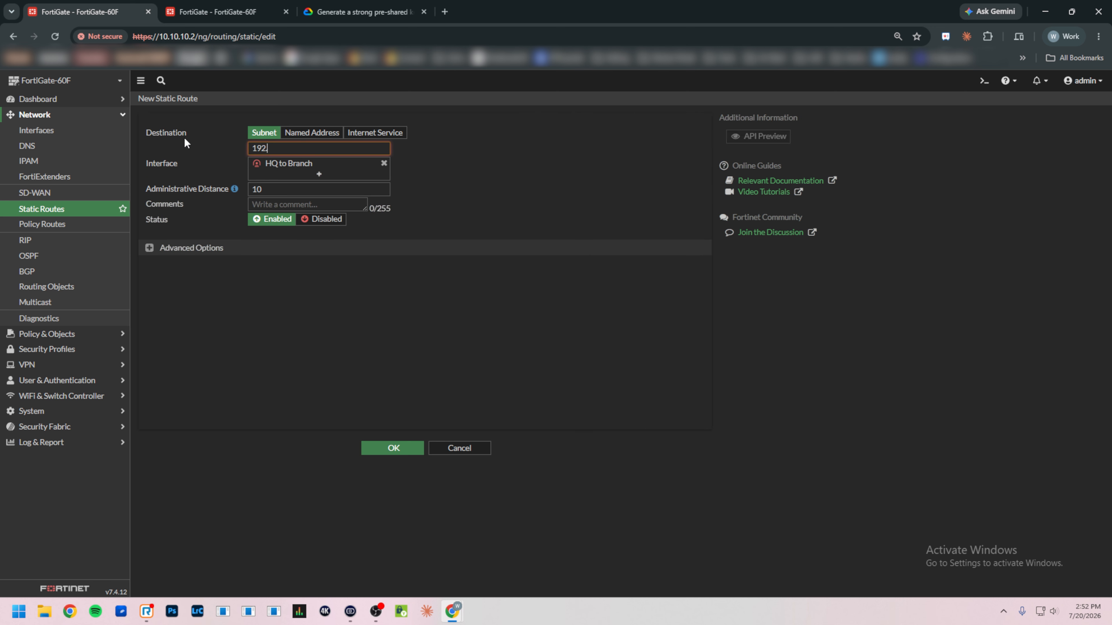
text(.168.2.0/24)
click(380, 448)
On the branch FortiGate at 10.10.30.2, create a static route to 192.168.1.0/24 through the Branch to HQ tunnel interface
click(246, 13)
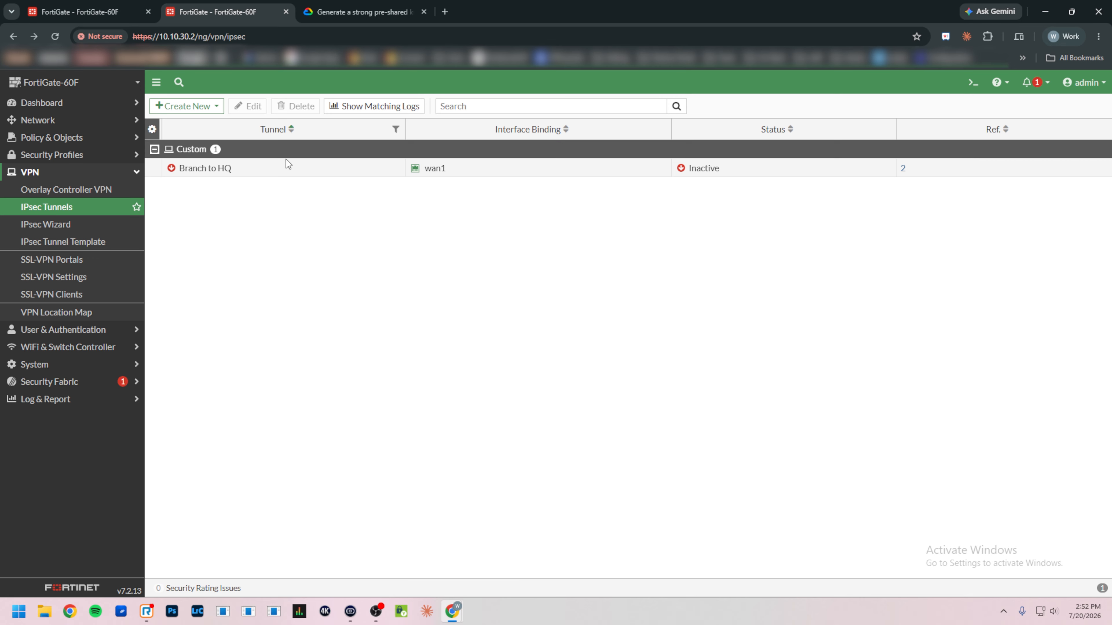
click(53, 120)
click(71, 232)
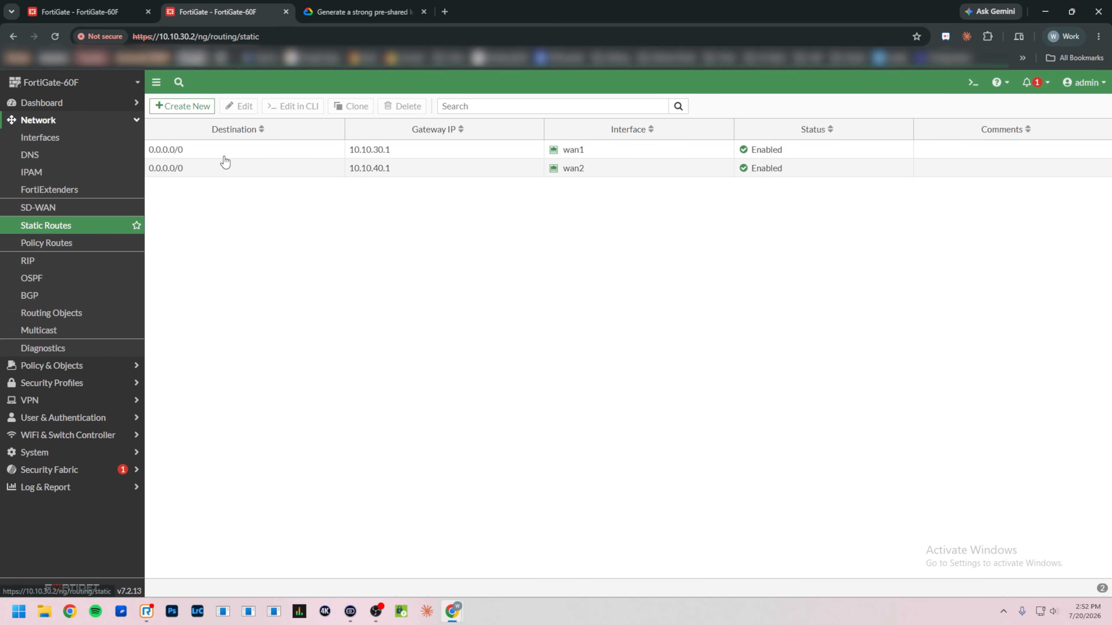
click(179, 107)
click(321, 182)
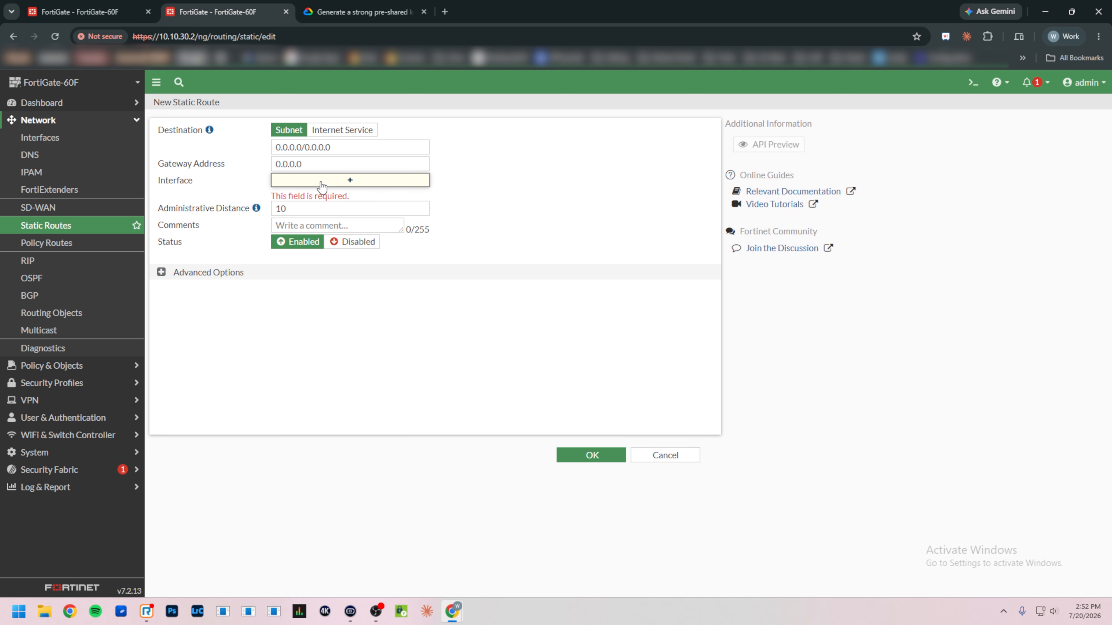
click(594, 220)
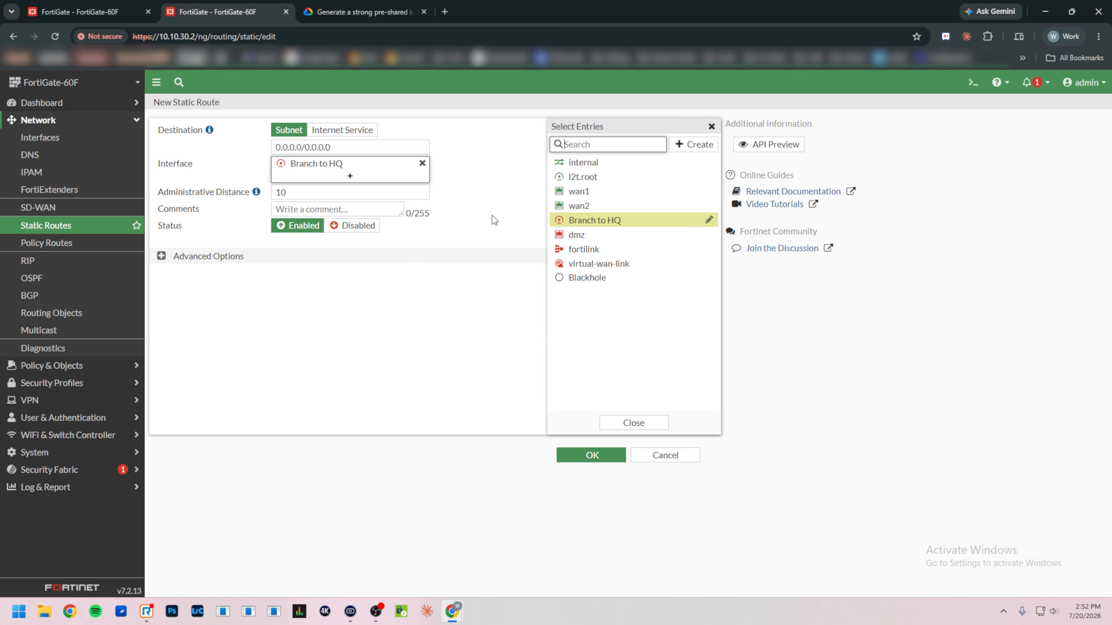
drag(335, 147, 224, 145)
text(192.16)
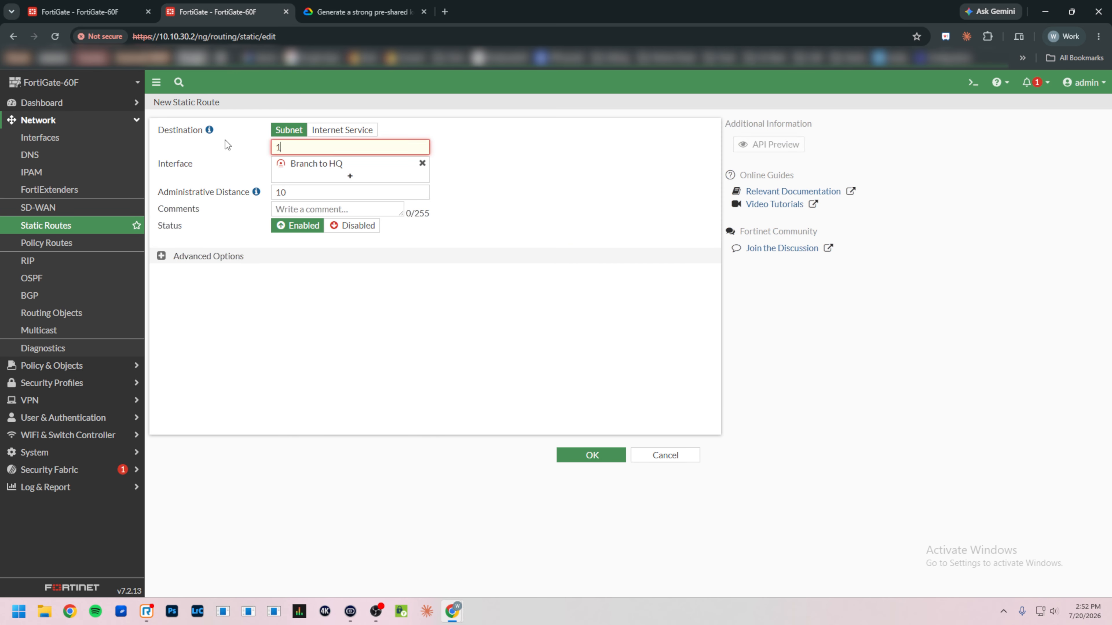
text(1.0/24)
click(576, 385)
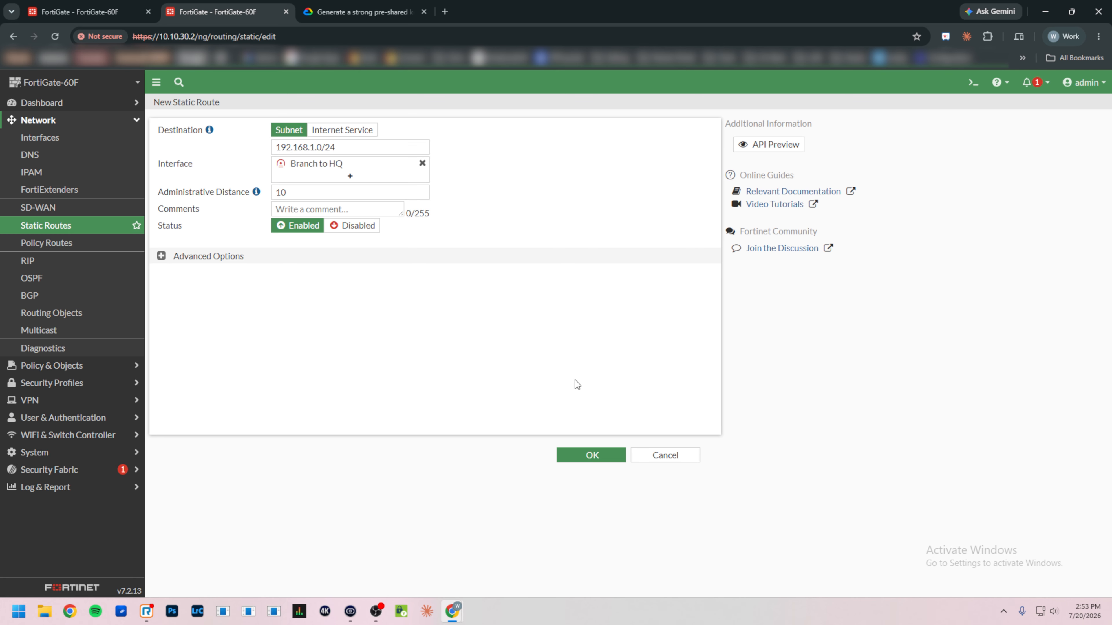
click(584, 451)
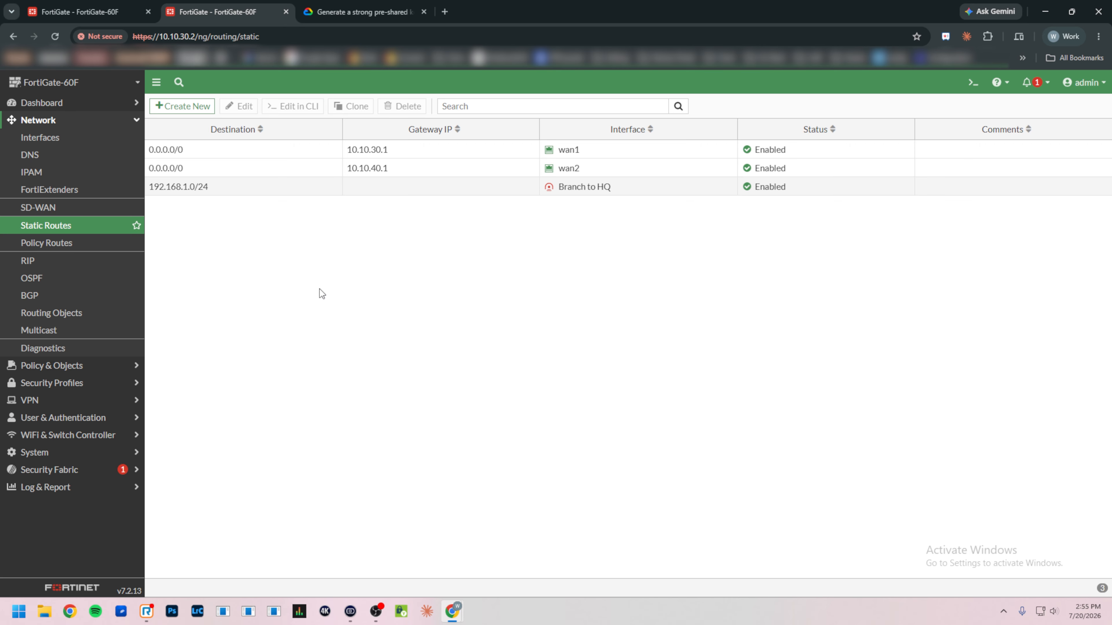
On the HQ FortiGate, start a new firewall policy and name it "HQ > Branch"
click(127, 5)
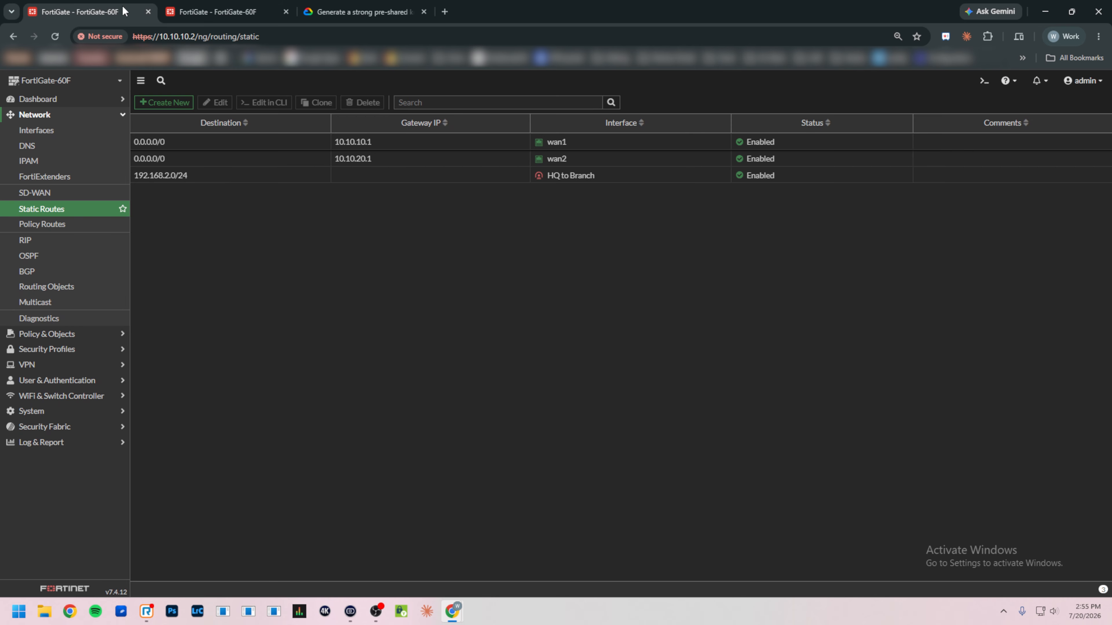
click(40, 115)
click(42, 130)
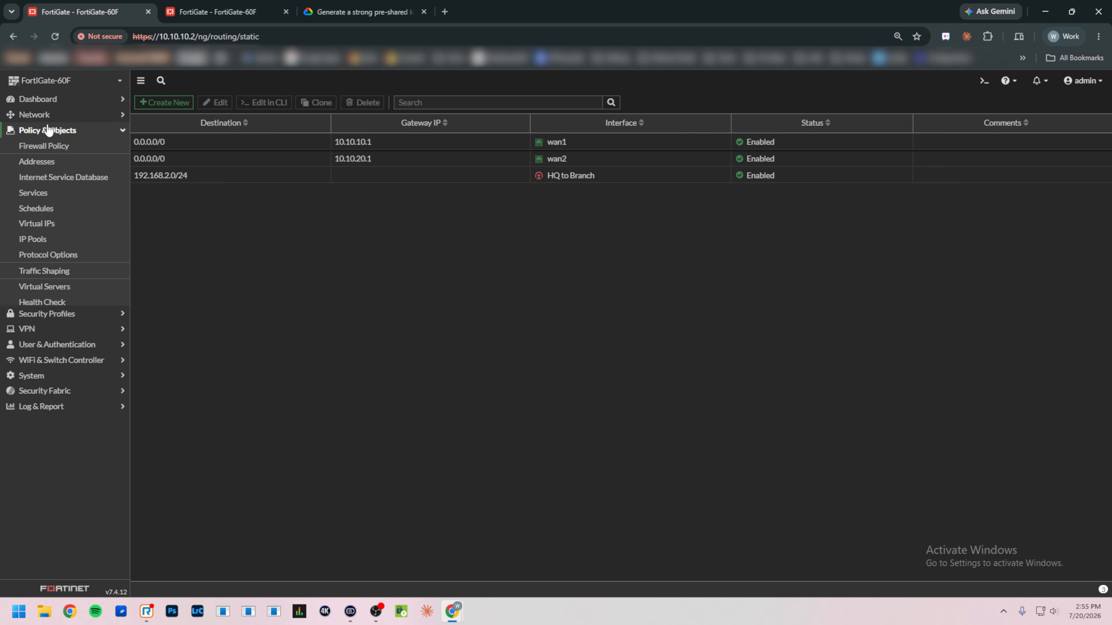
click(53, 147)
click(155, 105)
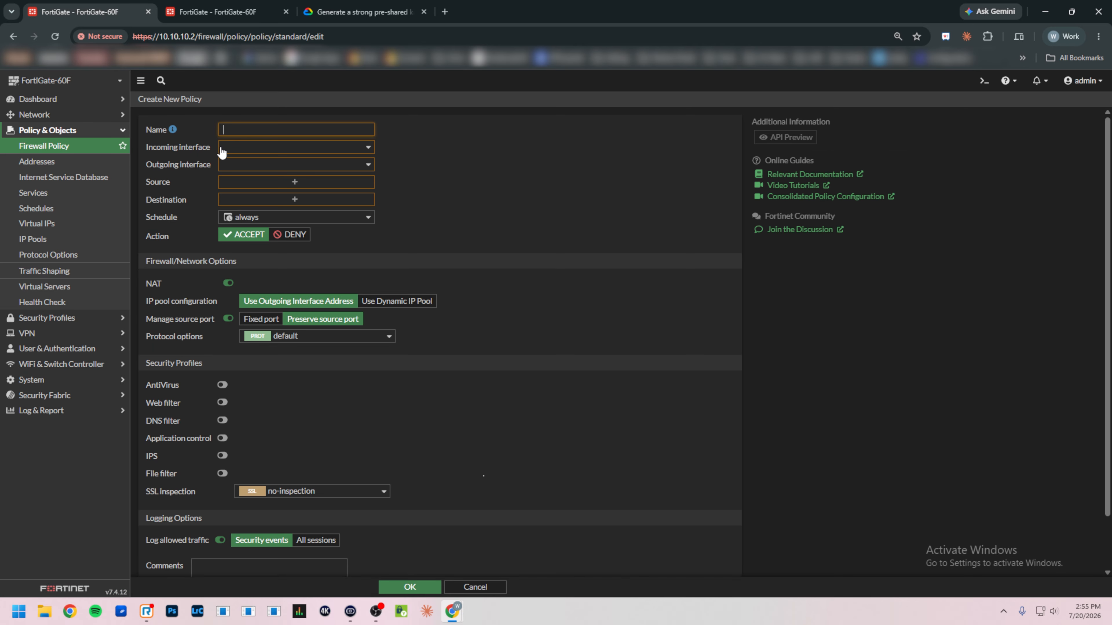
text(HQ > Branch)
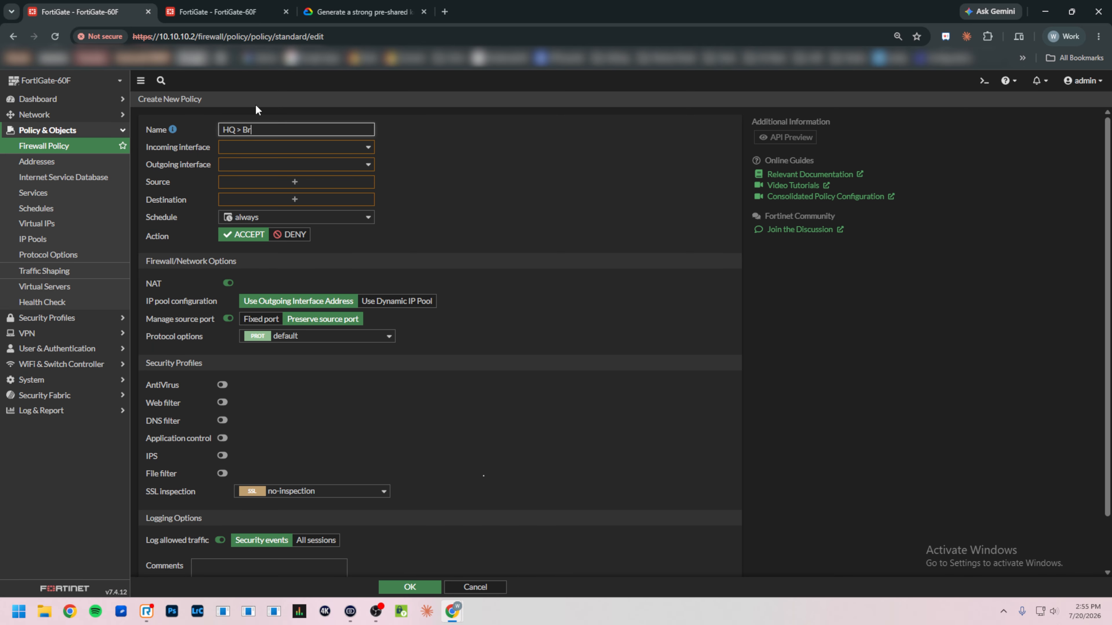
Set the HQ > Branch policy's incoming interface to internal and its outgoing interface to HQ to Branch
click(277, 148)
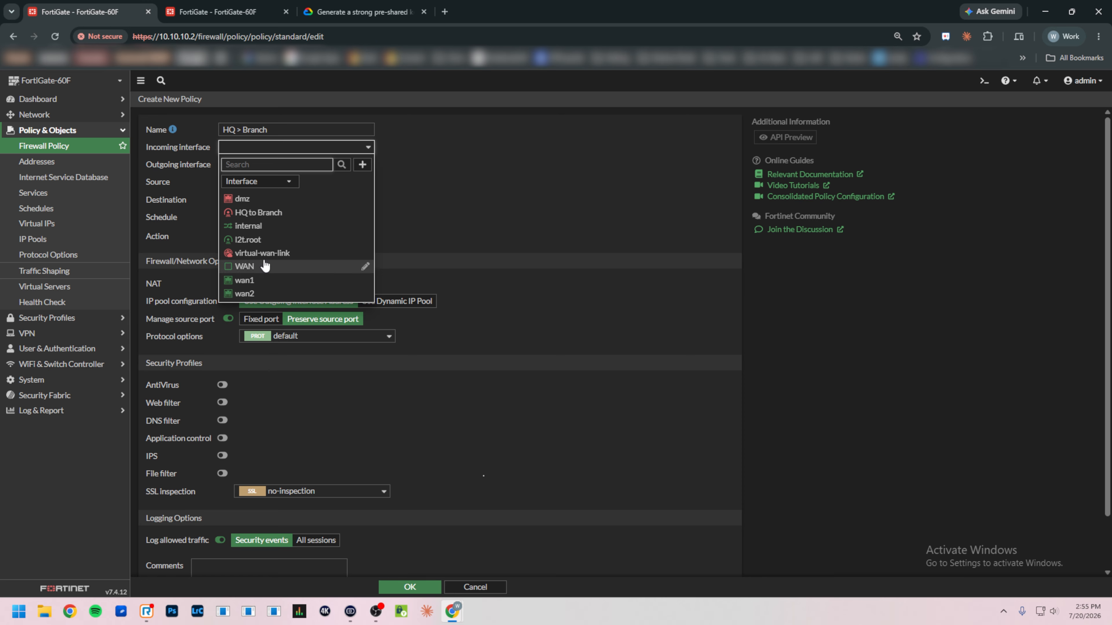
click(265, 226)
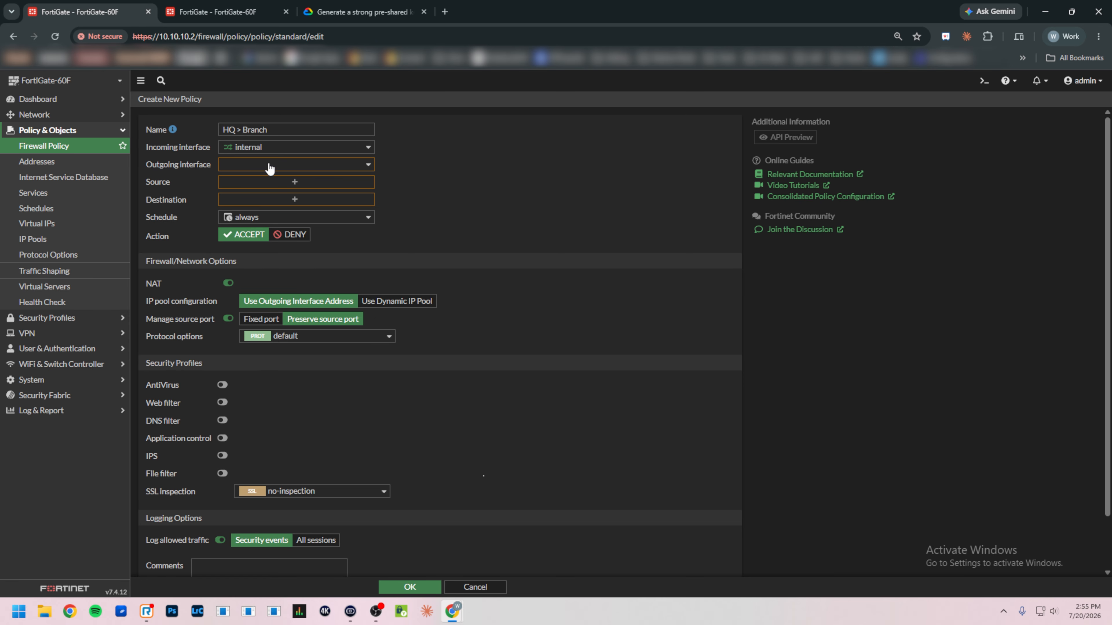
click(269, 168)
click(265, 225)
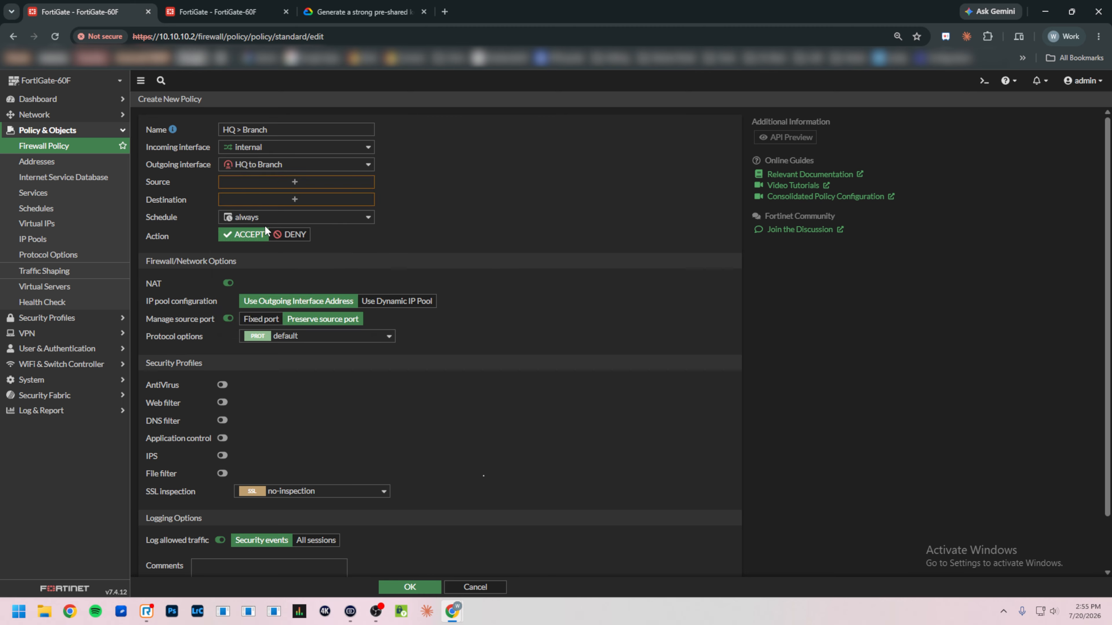
Set the HQ > Branch policy's source to the internal address and its destination to Branch LAN
click(283, 182)
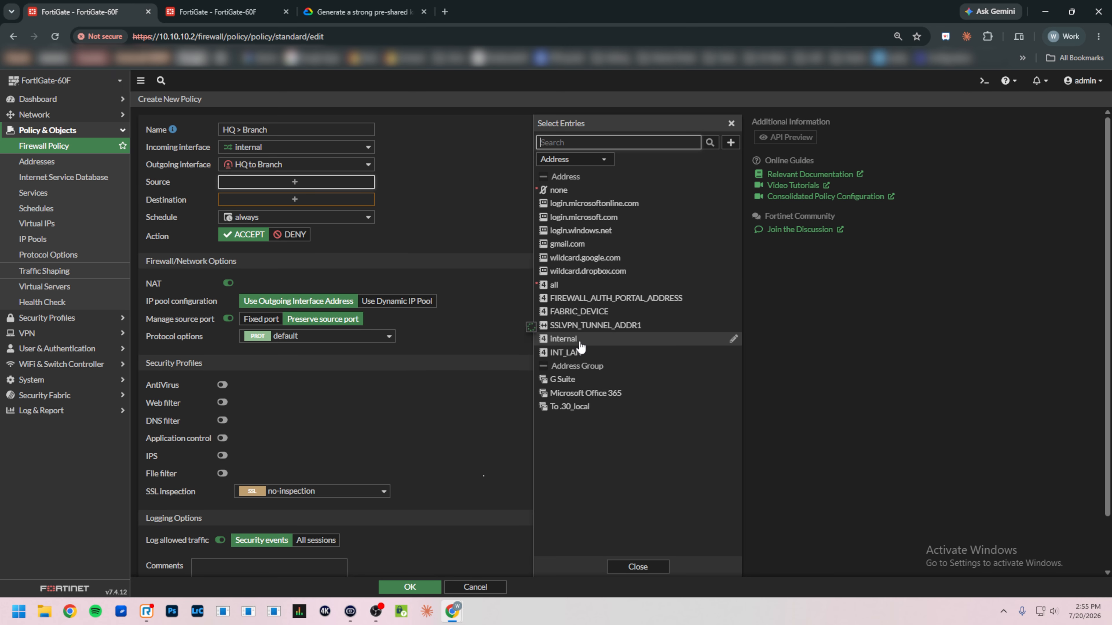
mouse_move(580, 346)
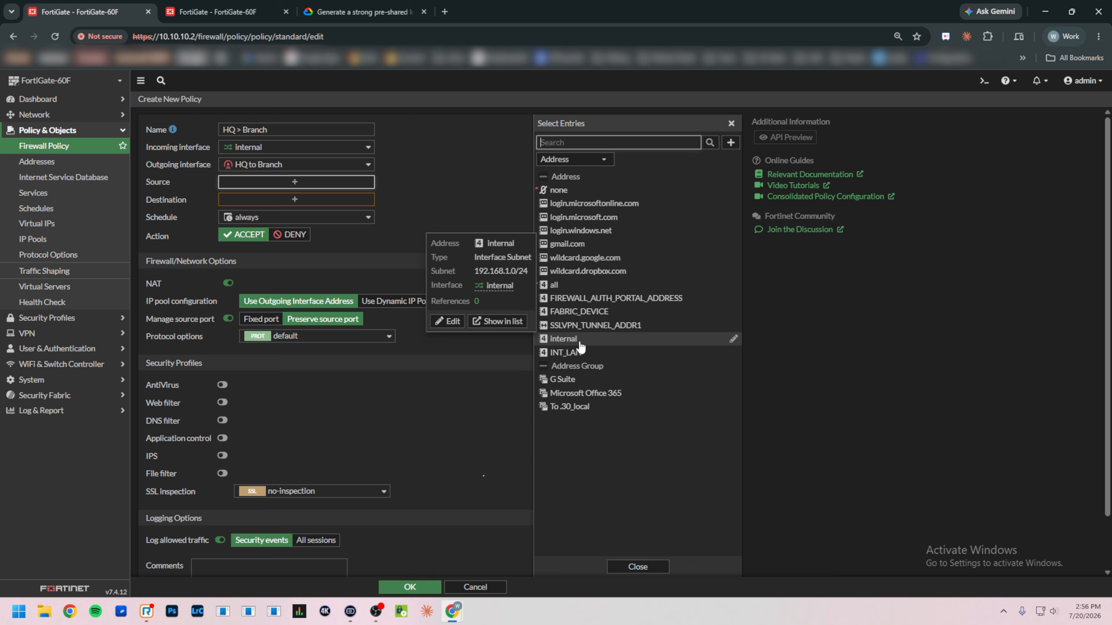
click(580, 341)
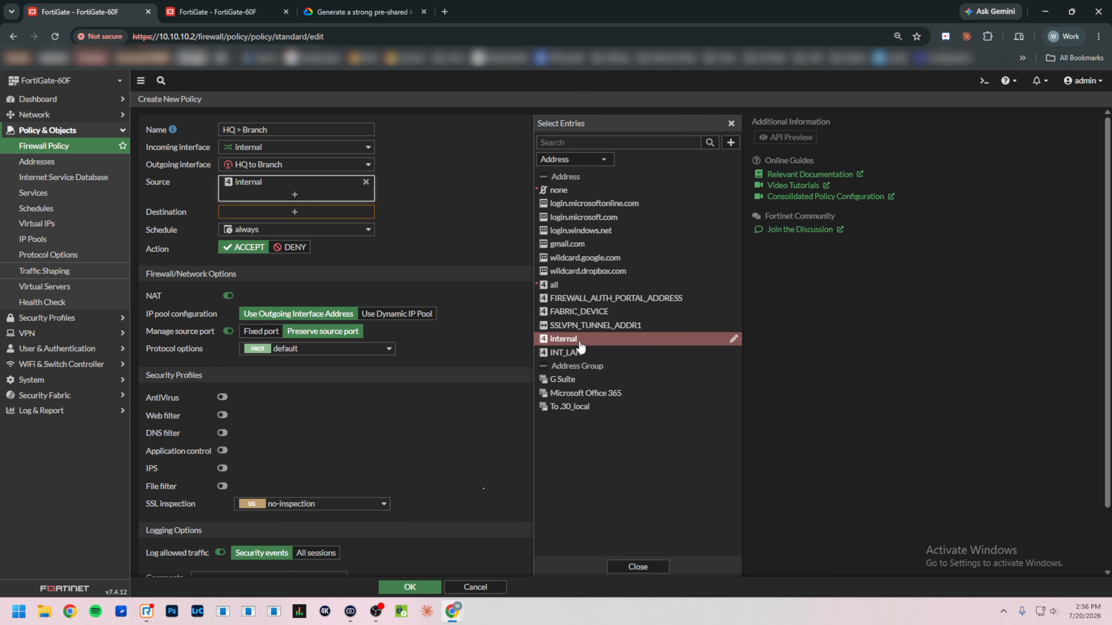
click(337, 219)
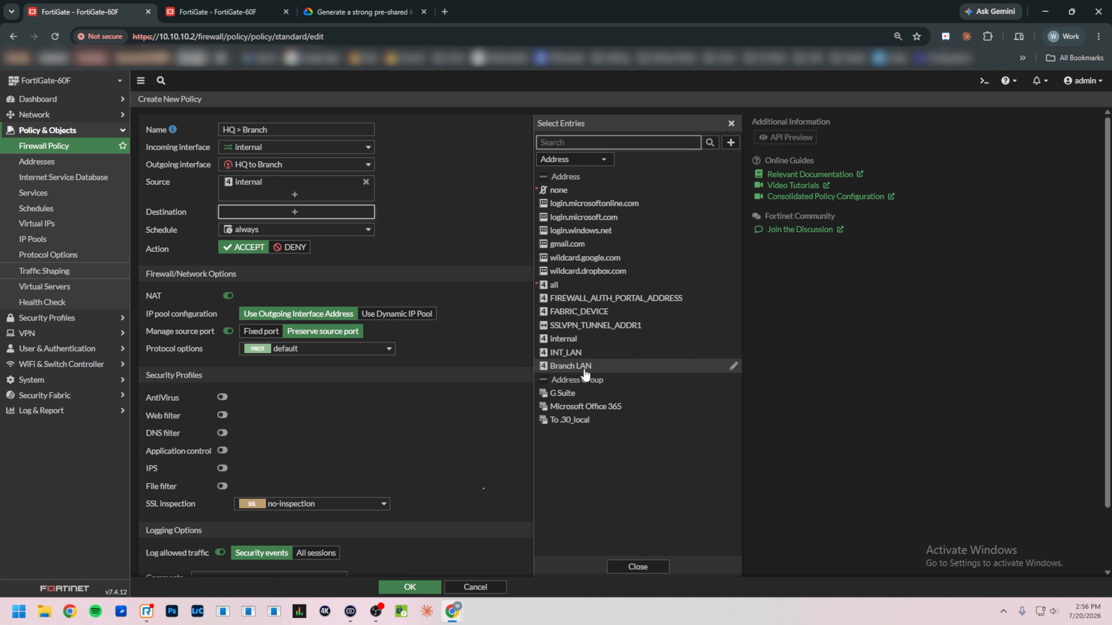
mouse_move(585, 373)
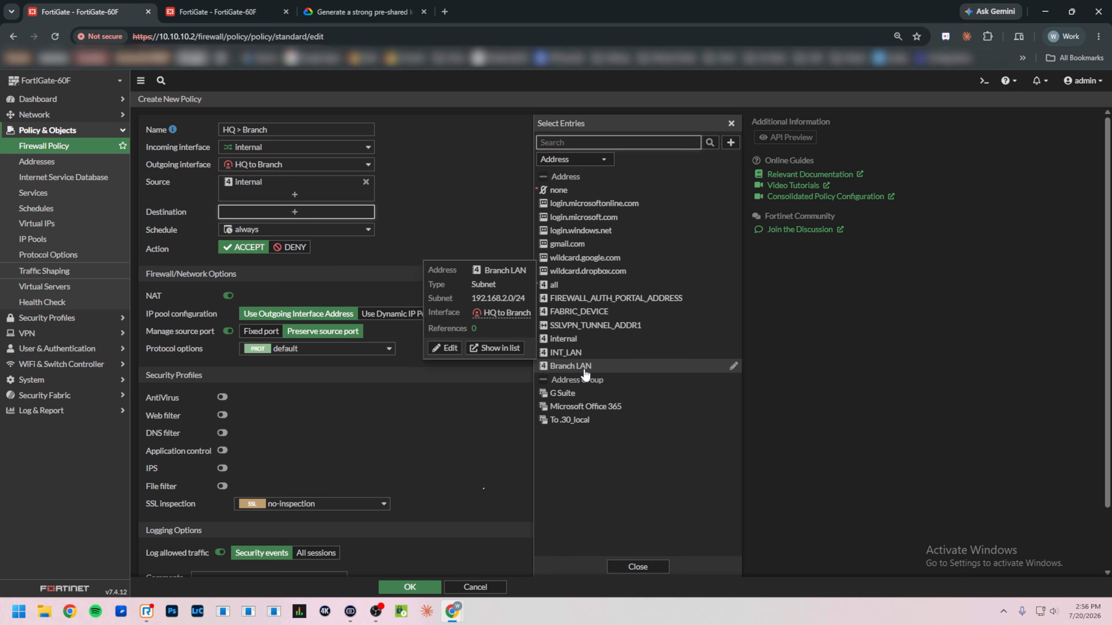
click(584, 373)
Allow service ALL in the HQ > Branch policy, disable NAT and save the policy
click(292, 262)
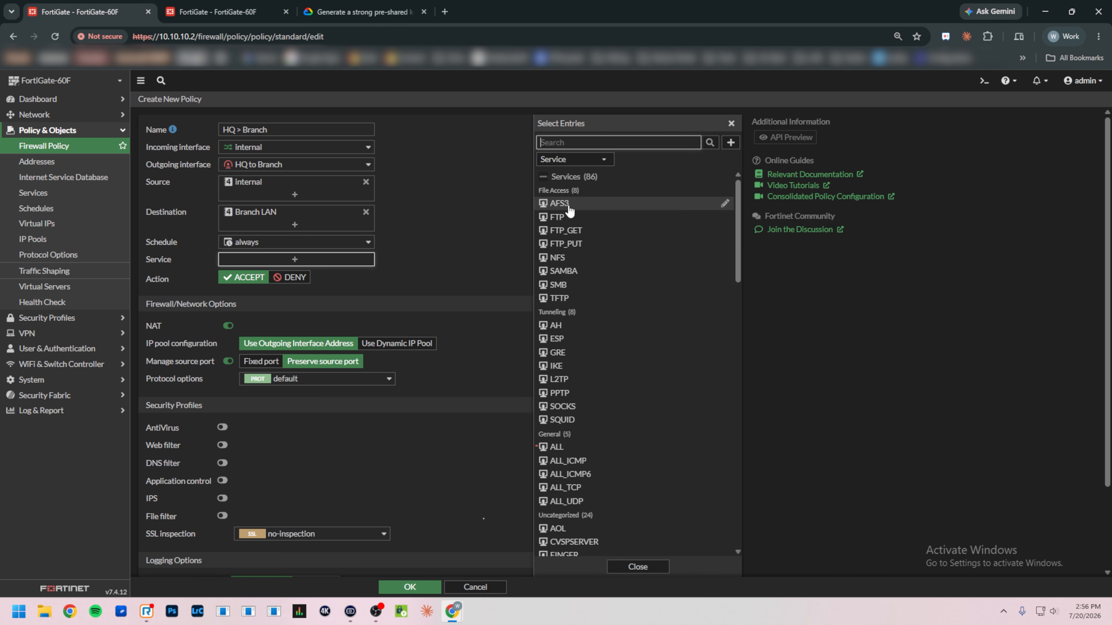
click(564, 446)
click(310, 335)
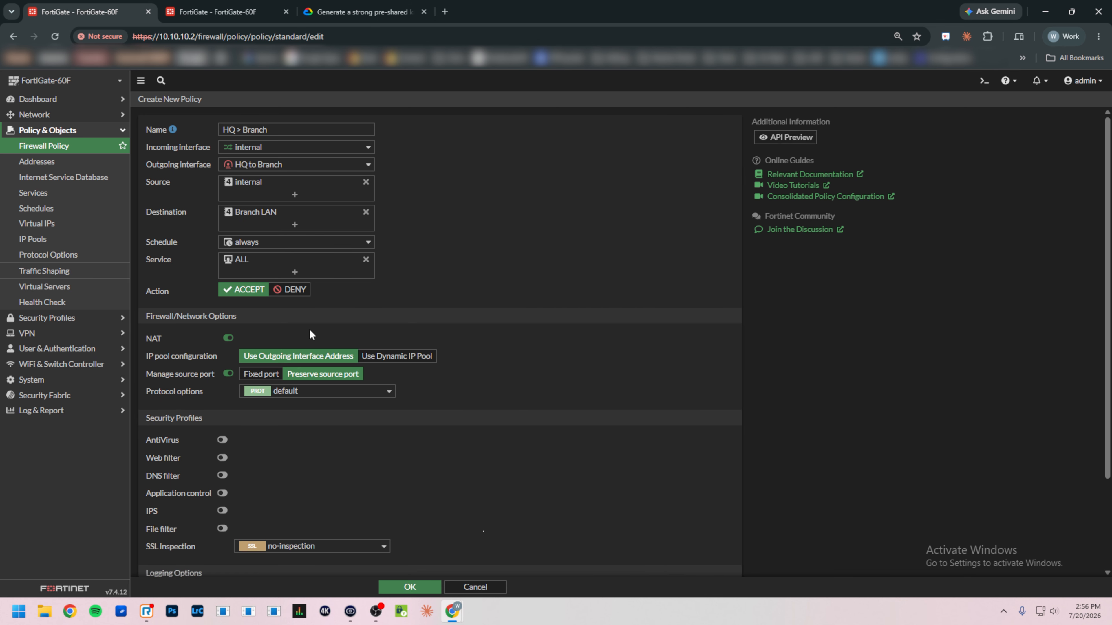
click(226, 340)
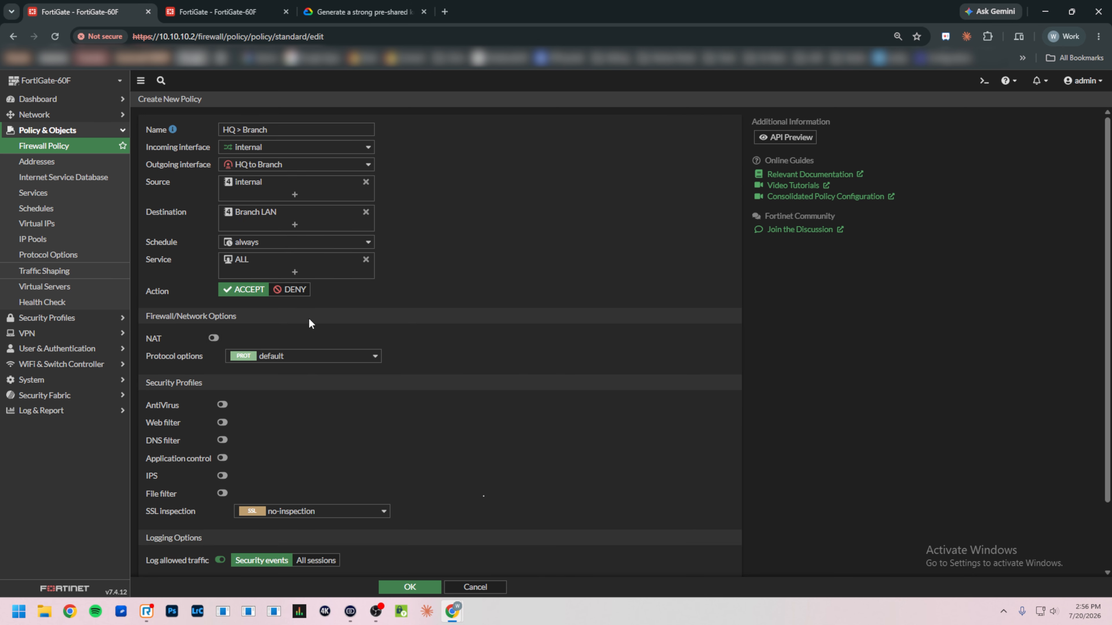
click(418, 594)
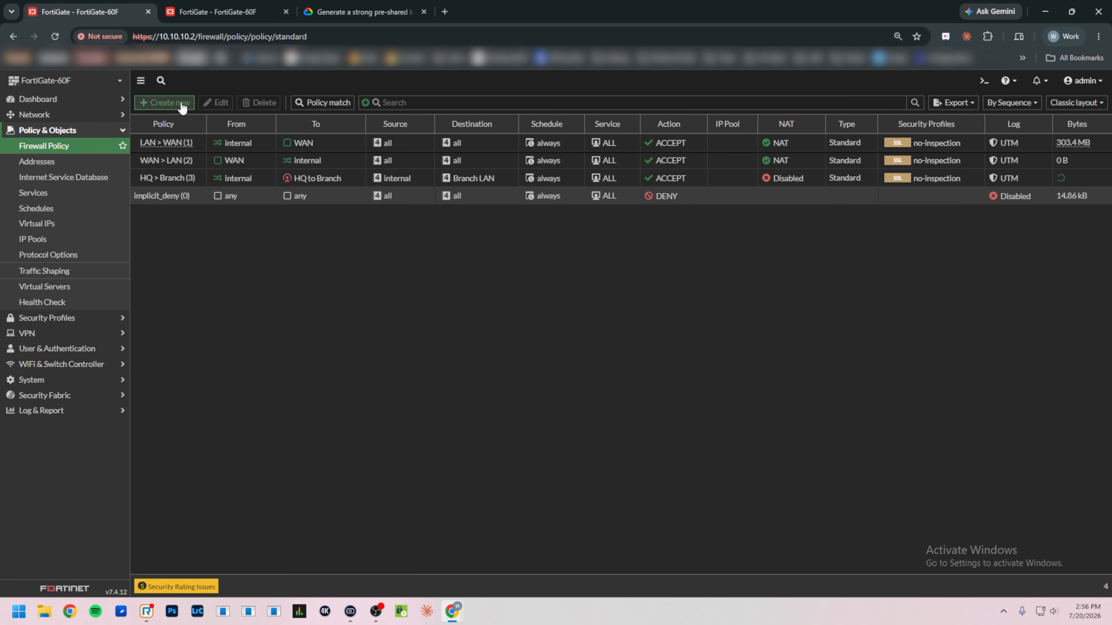
Start a new firewall policy named "Branch > HQ" with incoming interface HQ to Branch and outgoing interface internal
click(171, 103)
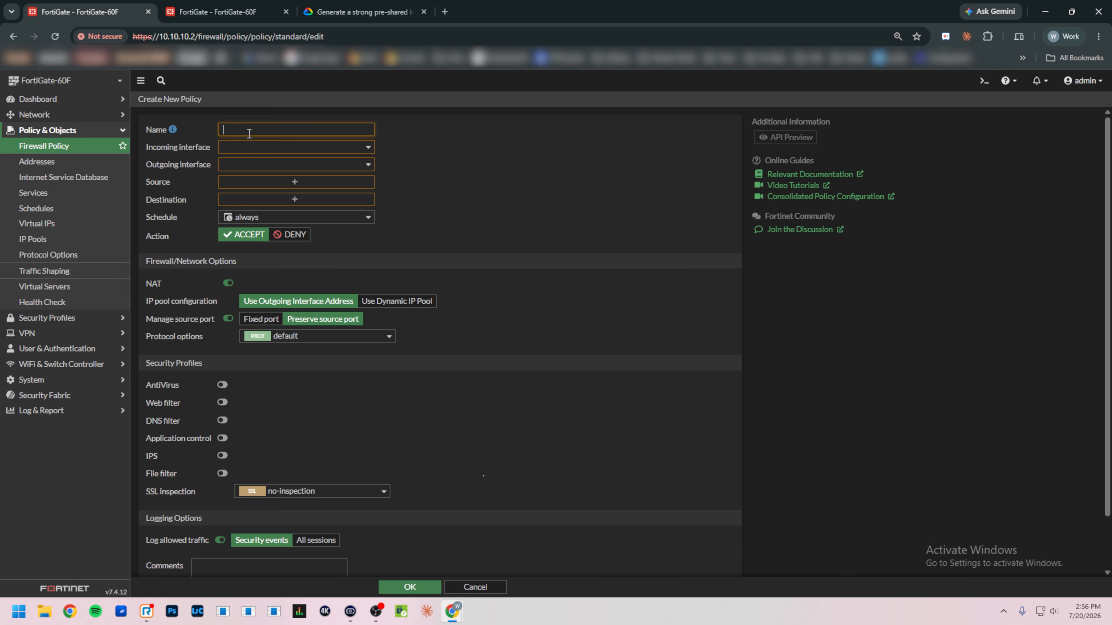
click(249, 133)
text(B)
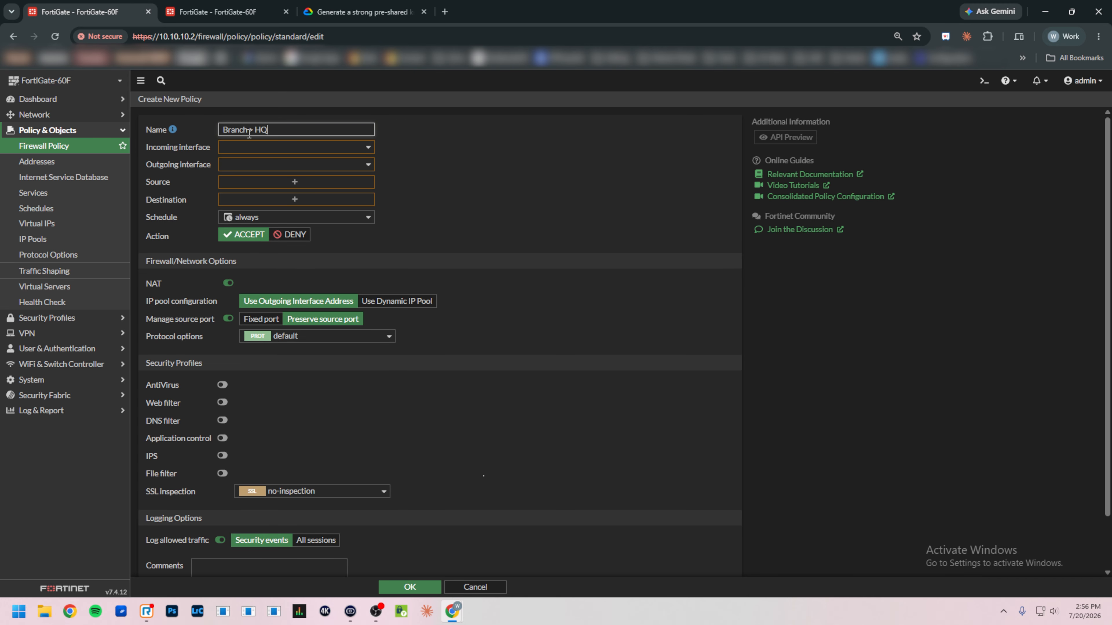
click(250, 148)
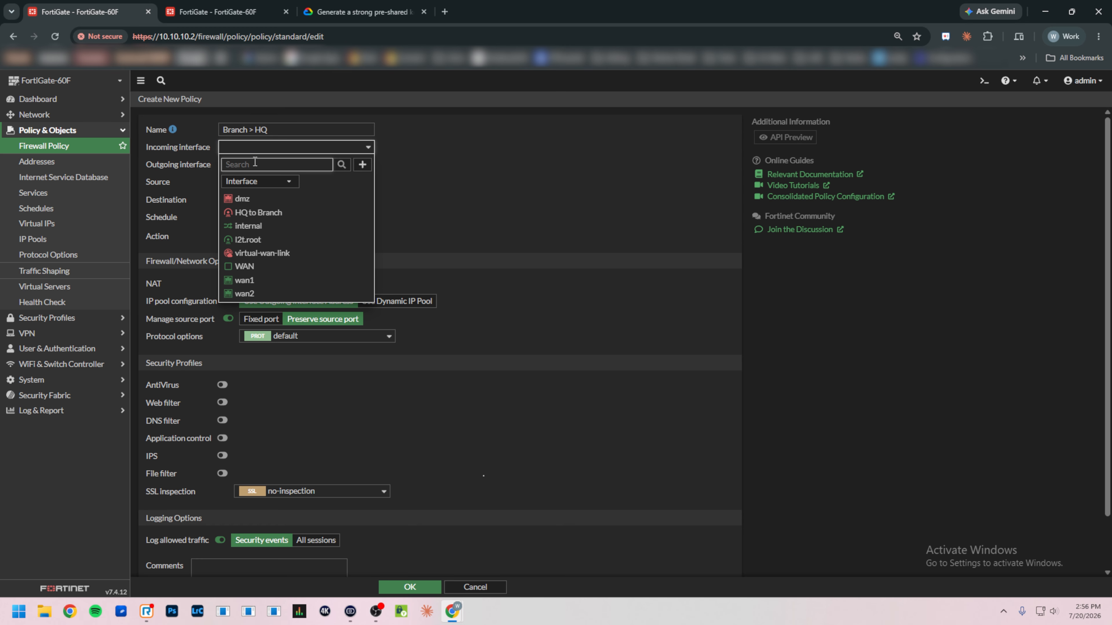
click(263, 213)
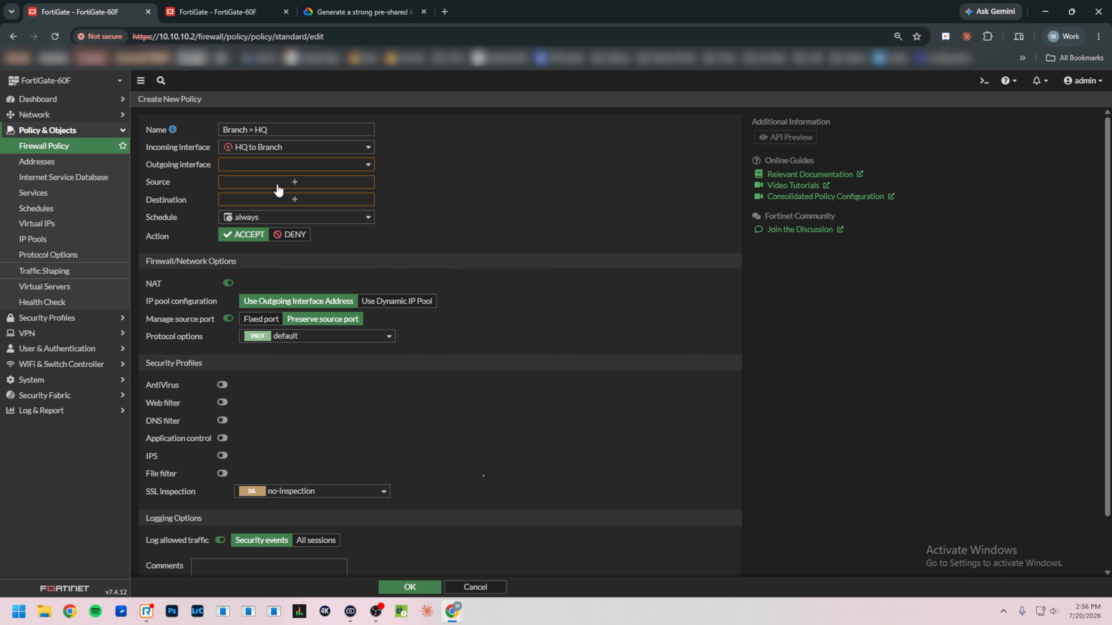
click(267, 167)
click(263, 243)
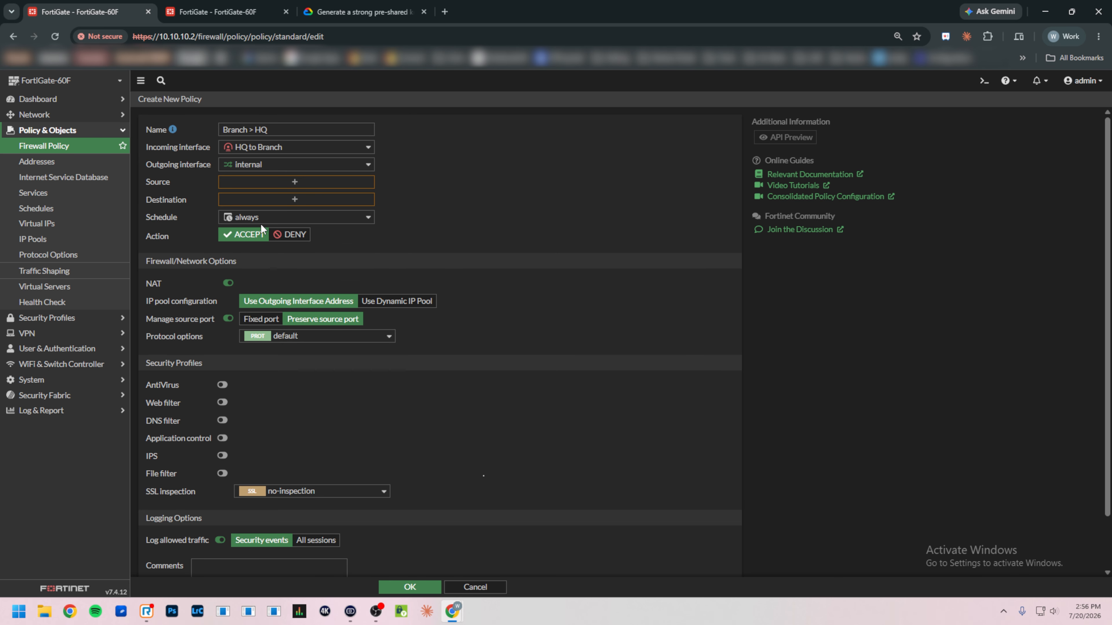
Set the Branch > HQ policy's source to Branch LAN and its destination to the internal address
click(269, 183)
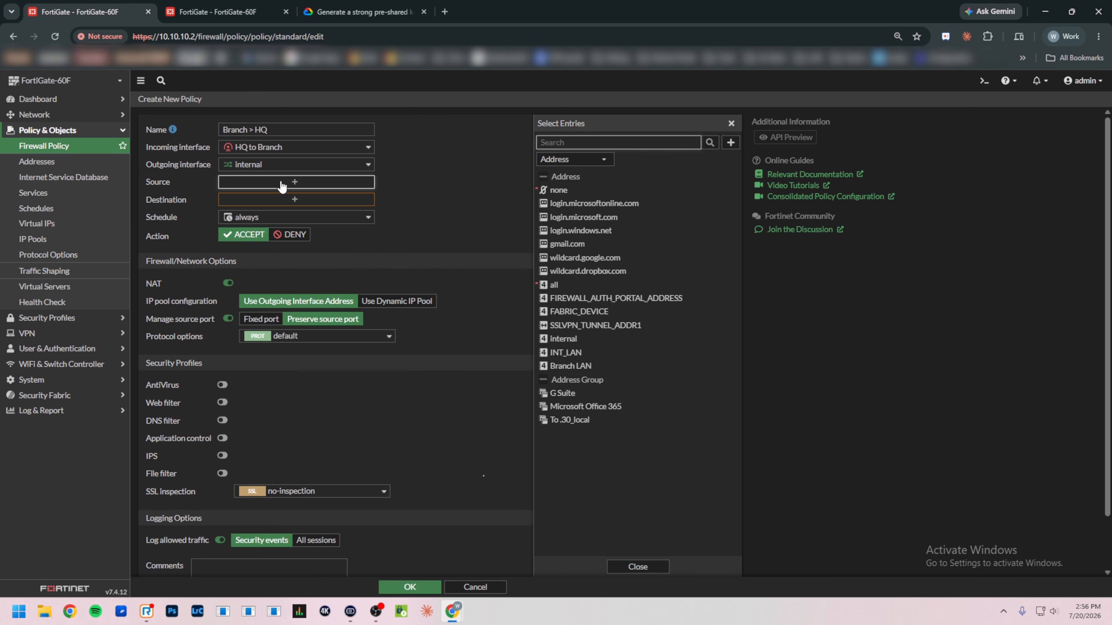
click(581, 366)
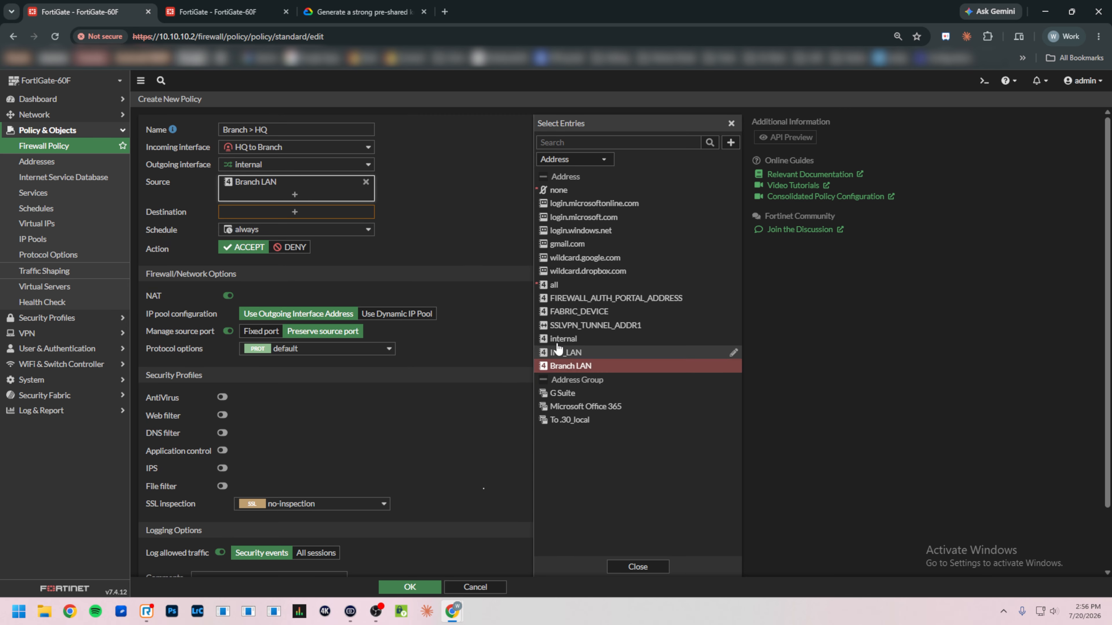
click(275, 213)
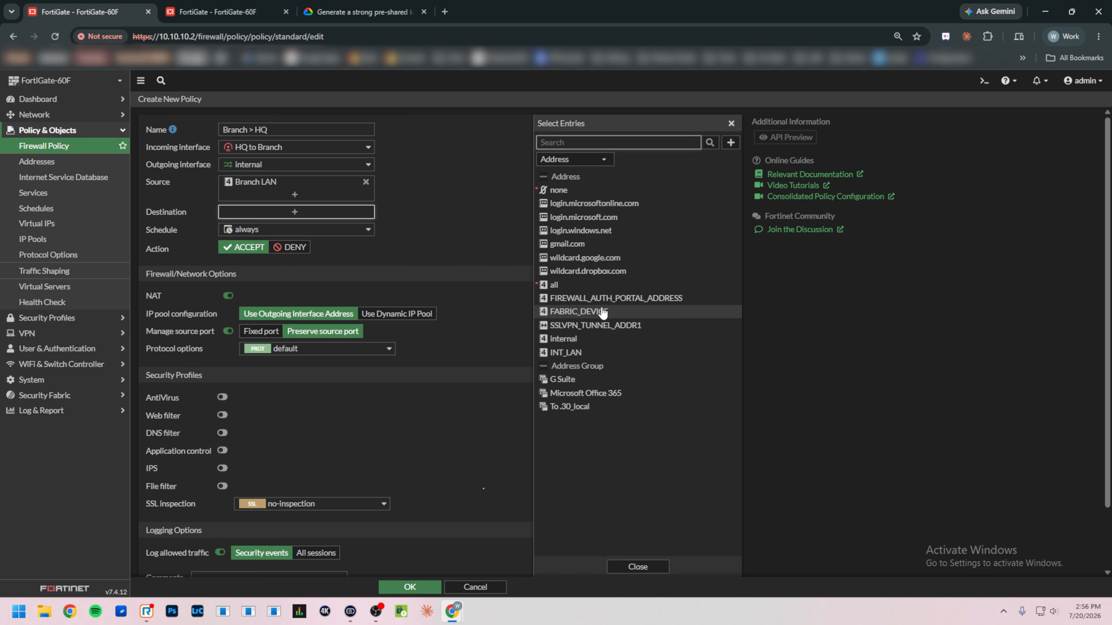
click(565, 339)
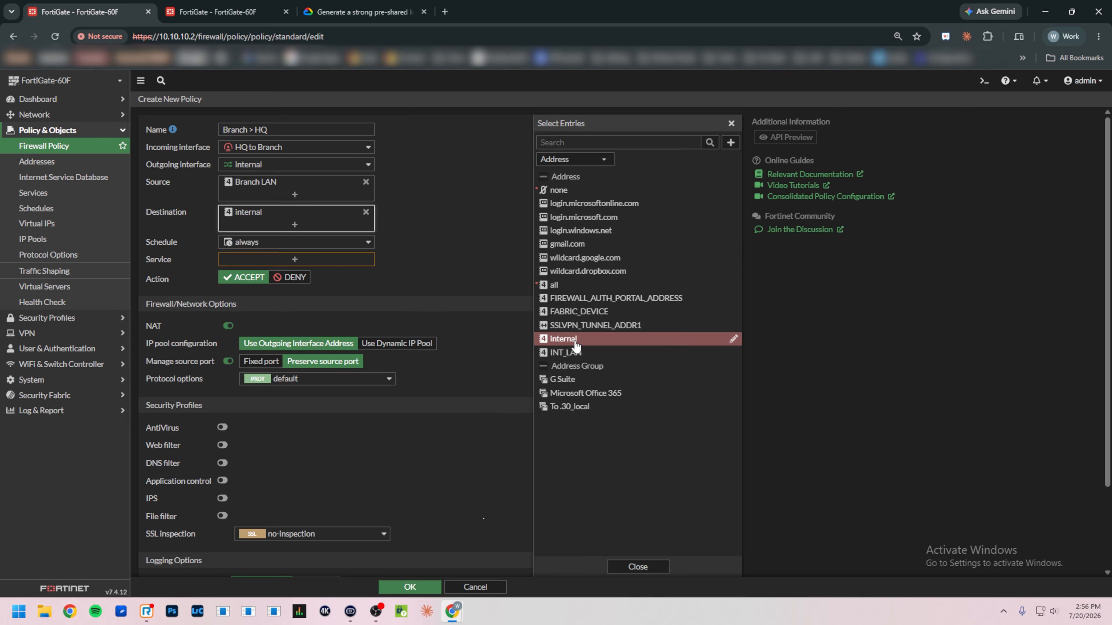
click(471, 266)
Allow service ALL in the Branch > HQ policy, disable NAT and save the policy
click(317, 263)
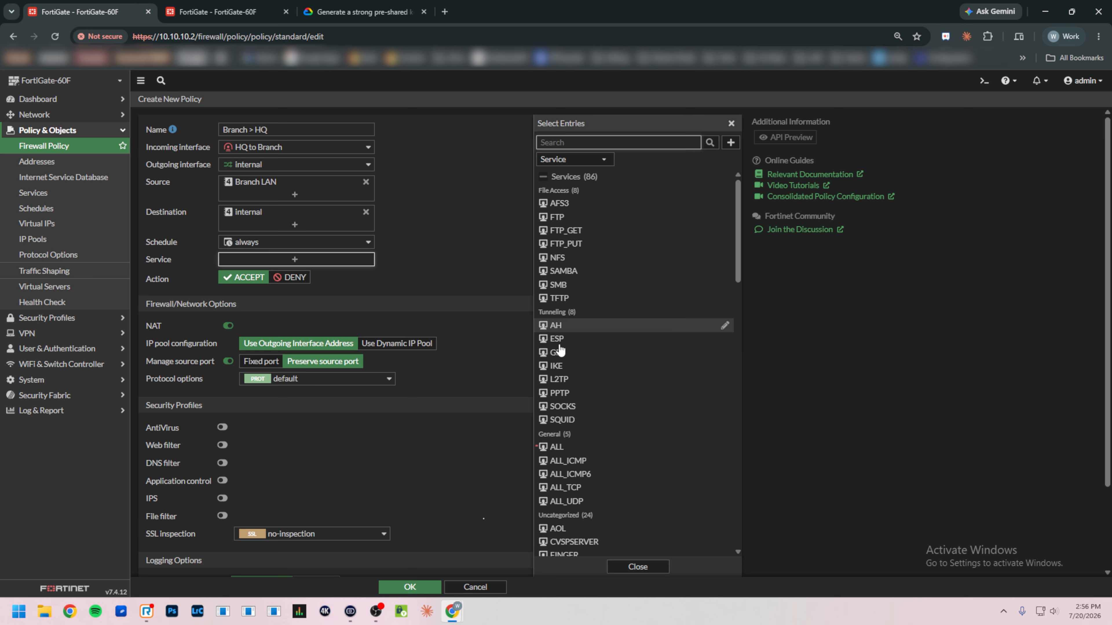
click(557, 447)
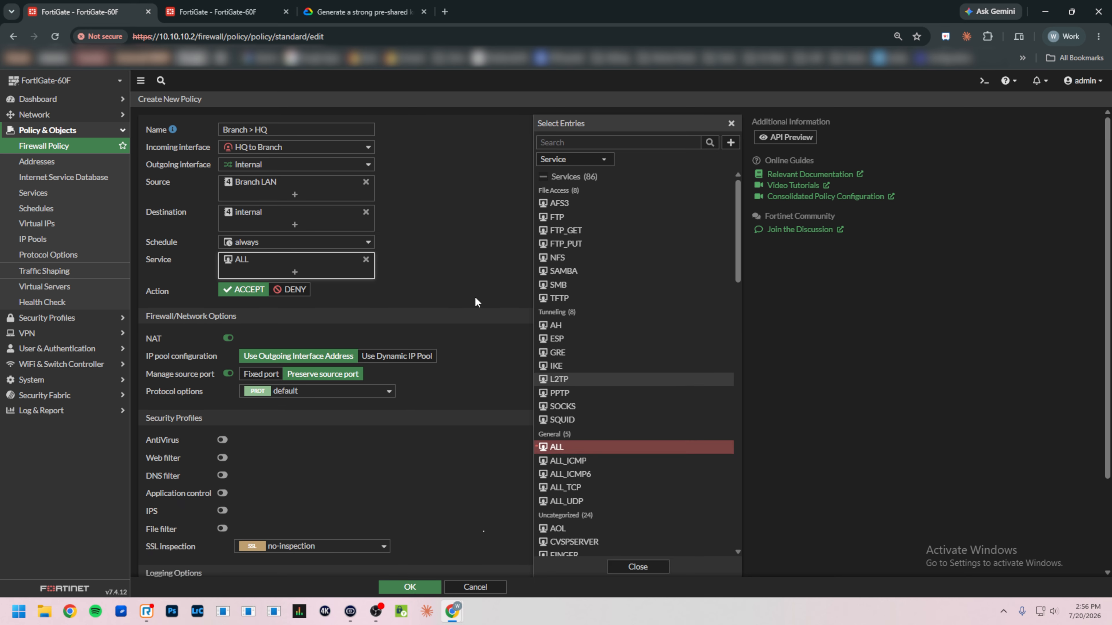
click(471, 301)
click(228, 337)
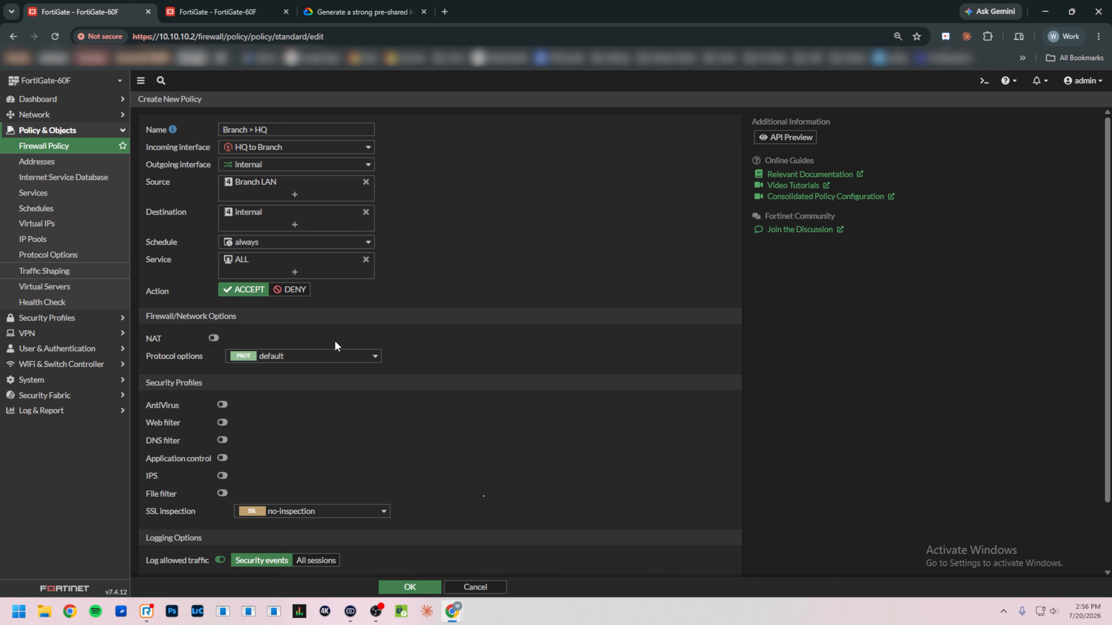
click(422, 582)
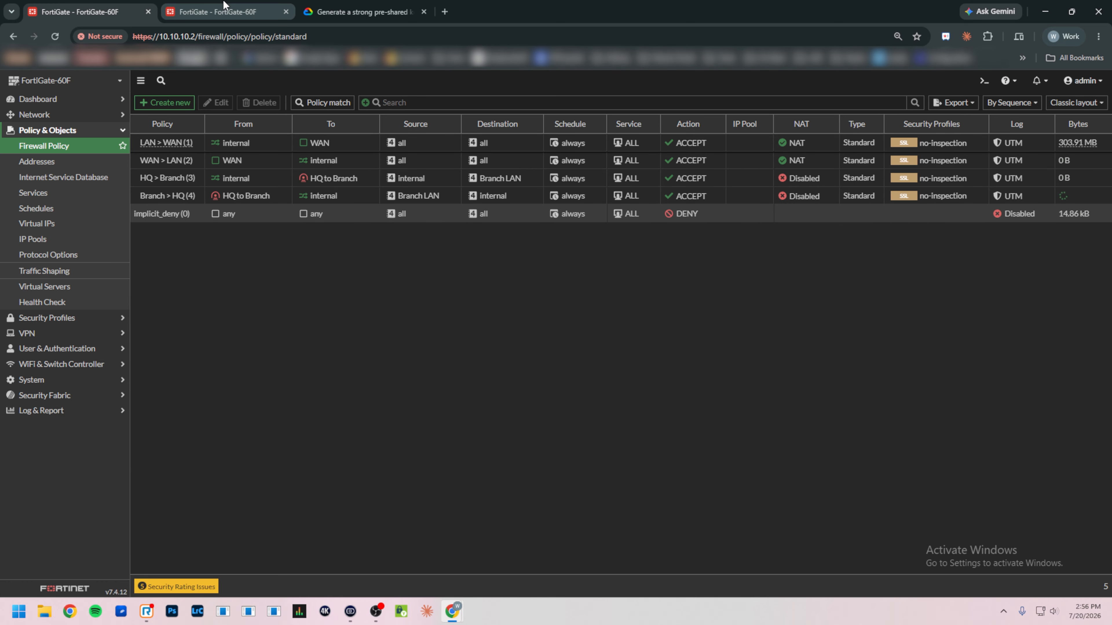
On the branch FortiGate at 10.10.30.2, start a new firewall policy and name it "HQ > Branch"
click(223, 11)
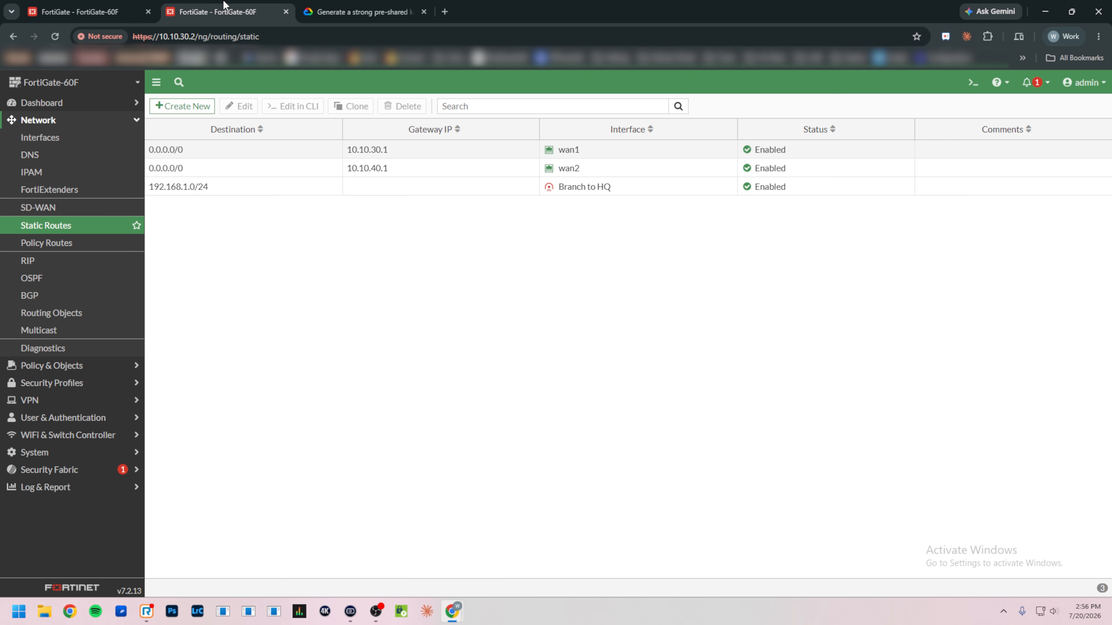
click(77, 121)
click(75, 138)
click(66, 158)
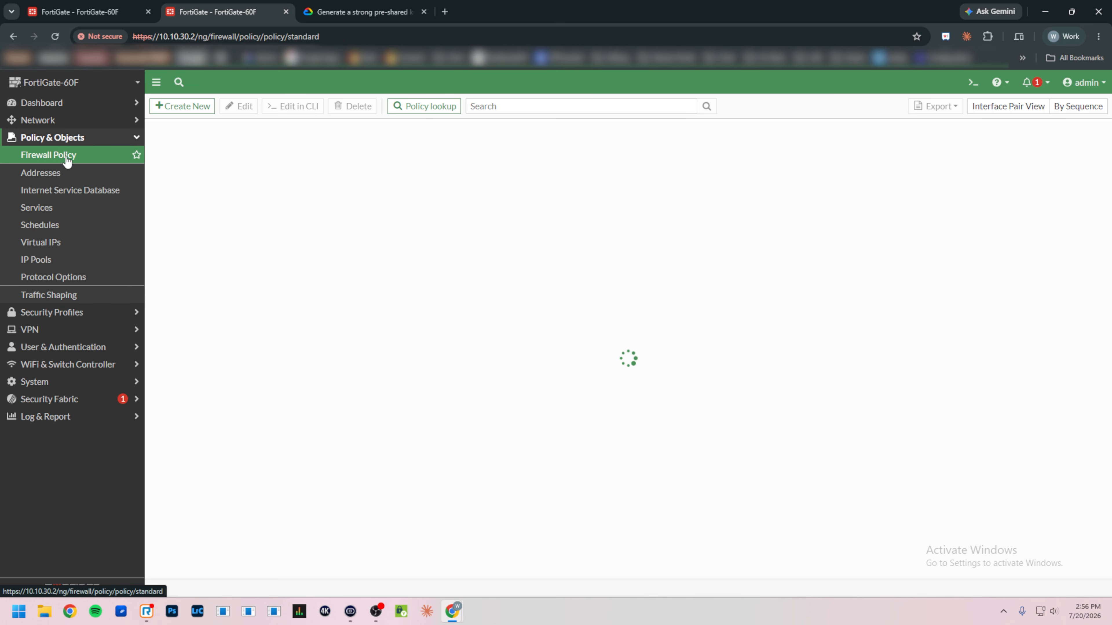
click(193, 113)
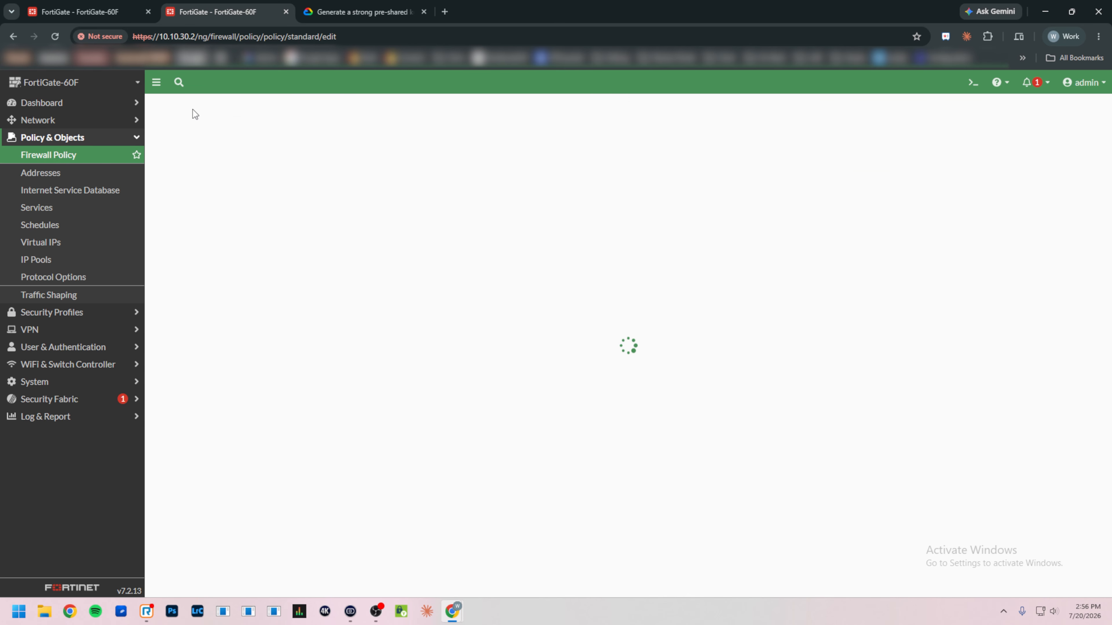
text(HQ)
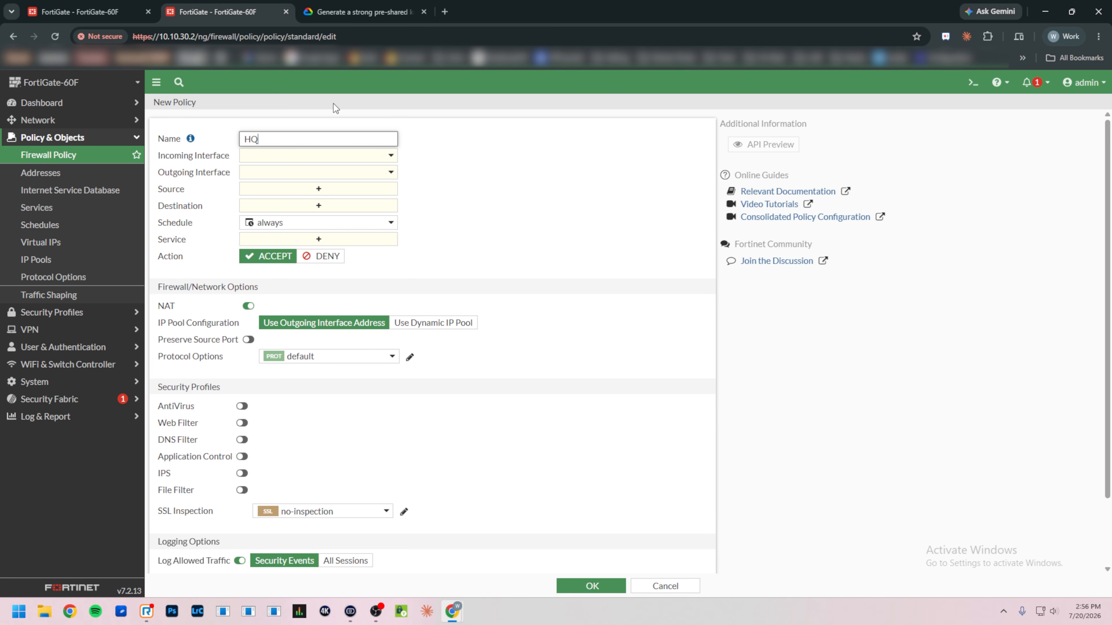
text( > Branch)
Set the branch firewall's HQ > Branch policy to incoming interface Branch to HQ and outgoing interface internal
click(314, 155)
click(313, 231)
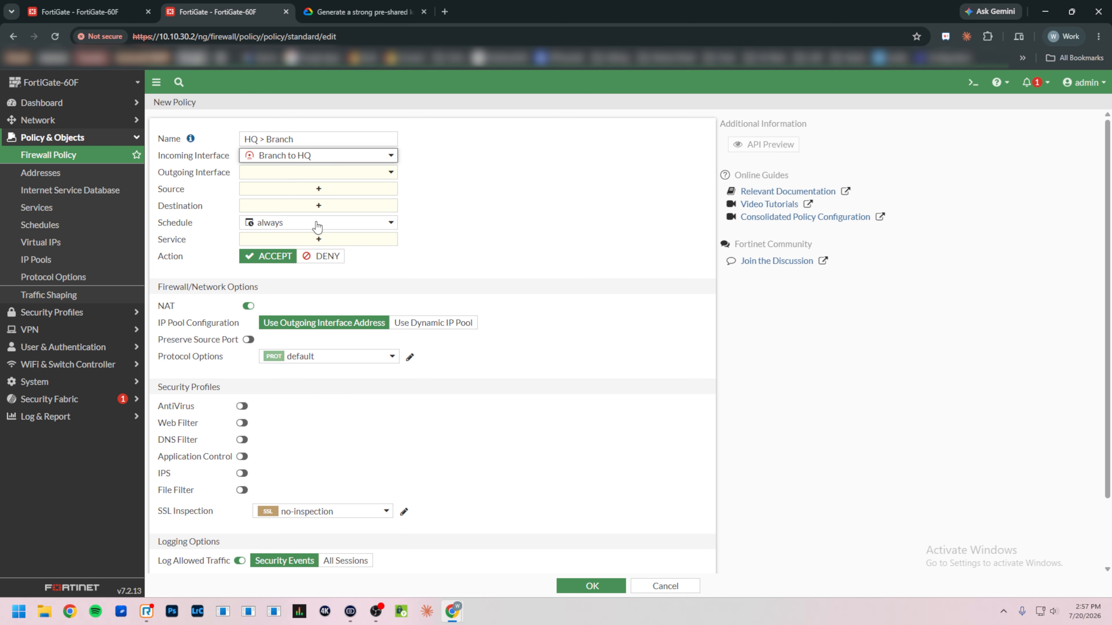
click(307, 173)
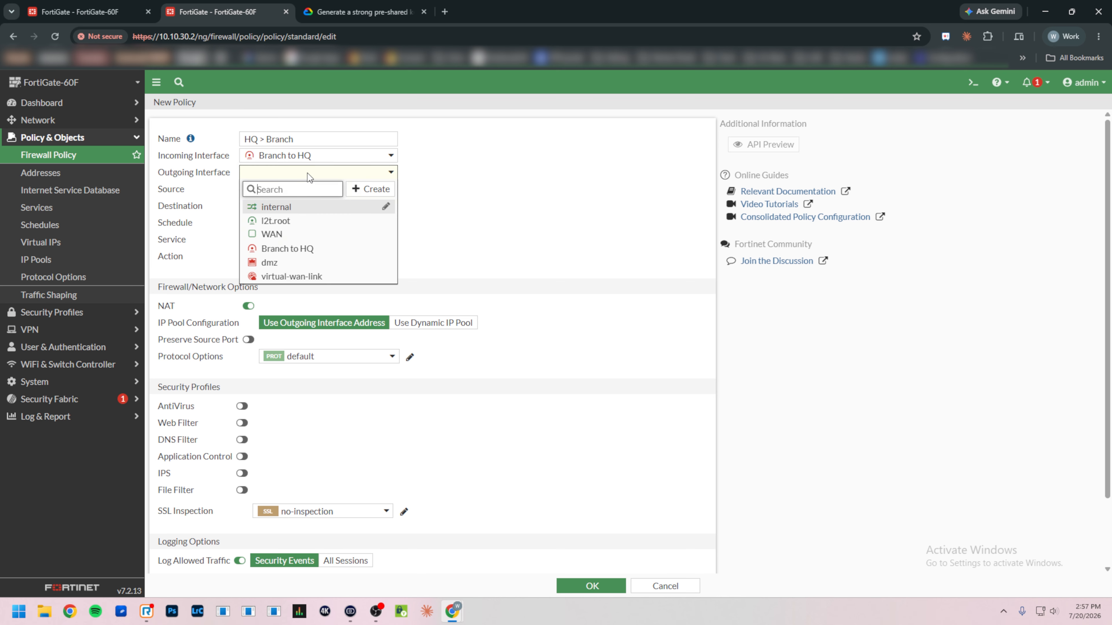
click(289, 206)
Set the branch firewall's HQ > Branch policy source to HQ LAN and its destination to INT_LAN
click(301, 193)
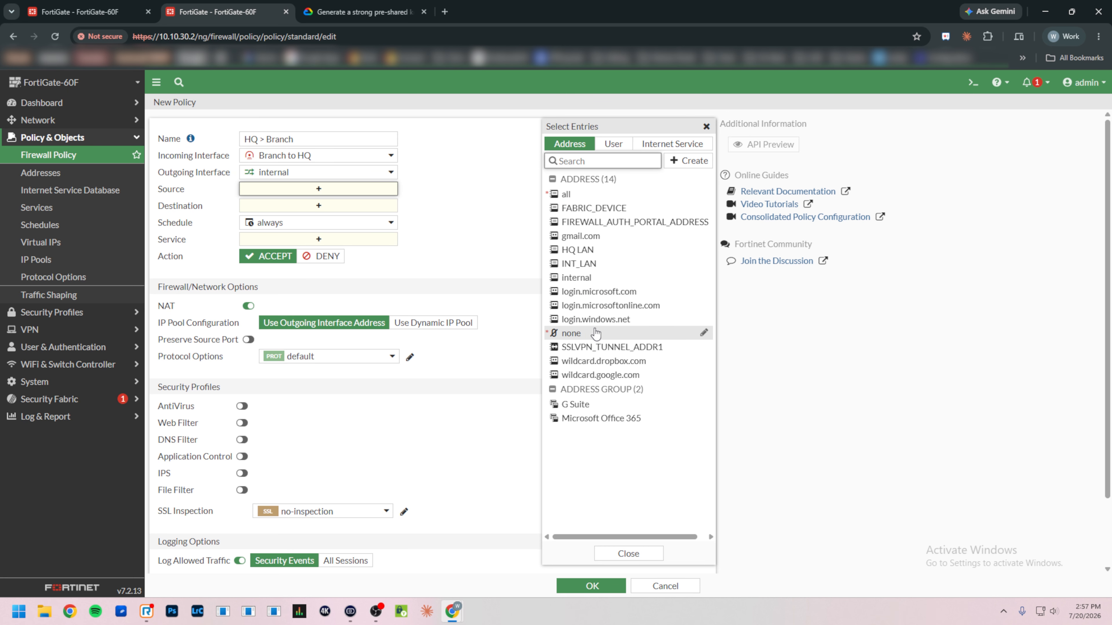
click(599, 254)
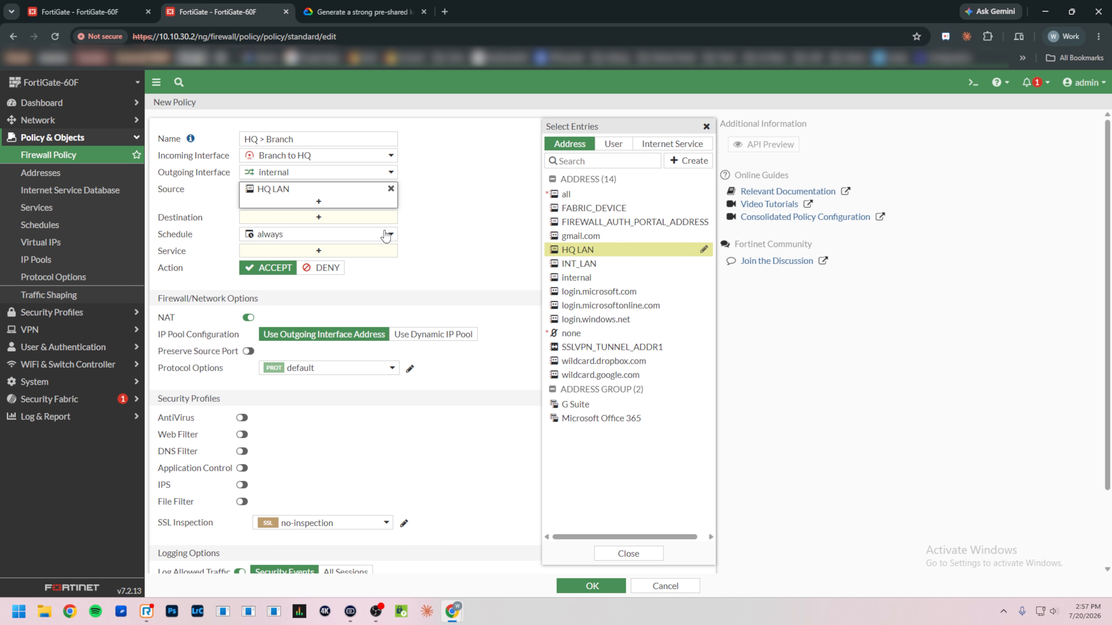
click(319, 218)
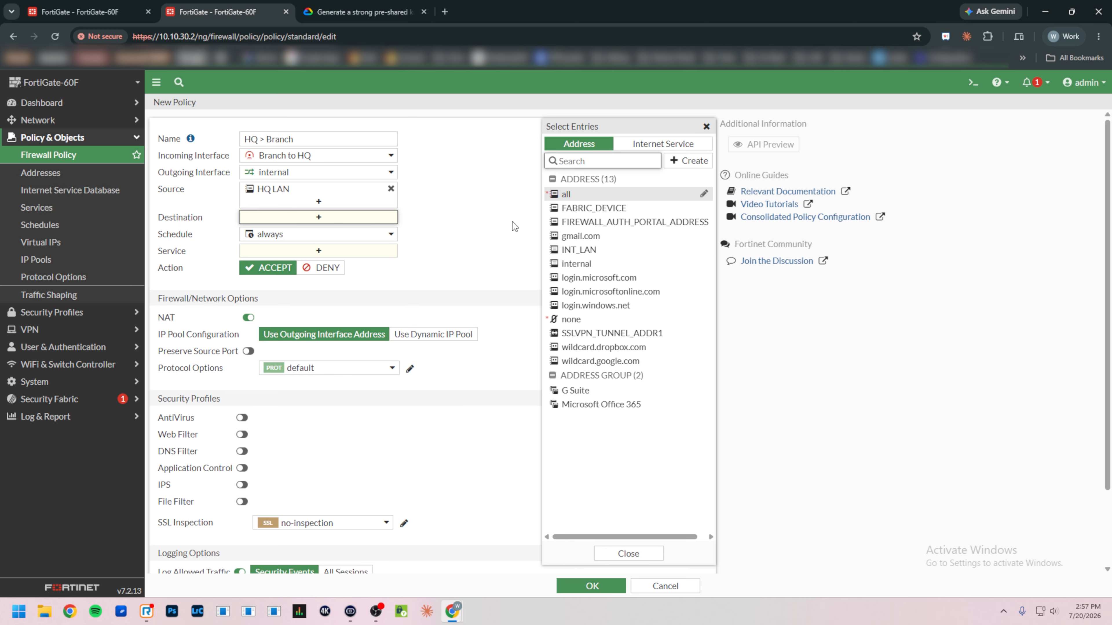
click(593, 253)
Allow service ALL in the branch firewall's HQ > Branch policy, disable NAT and save it
click(368, 263)
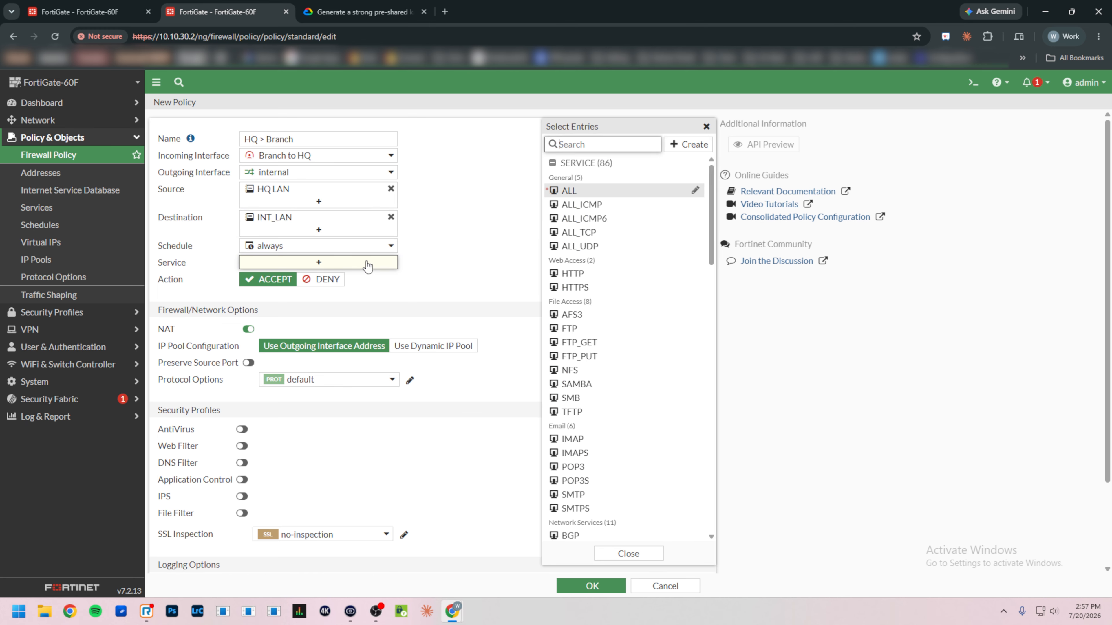
click(569, 190)
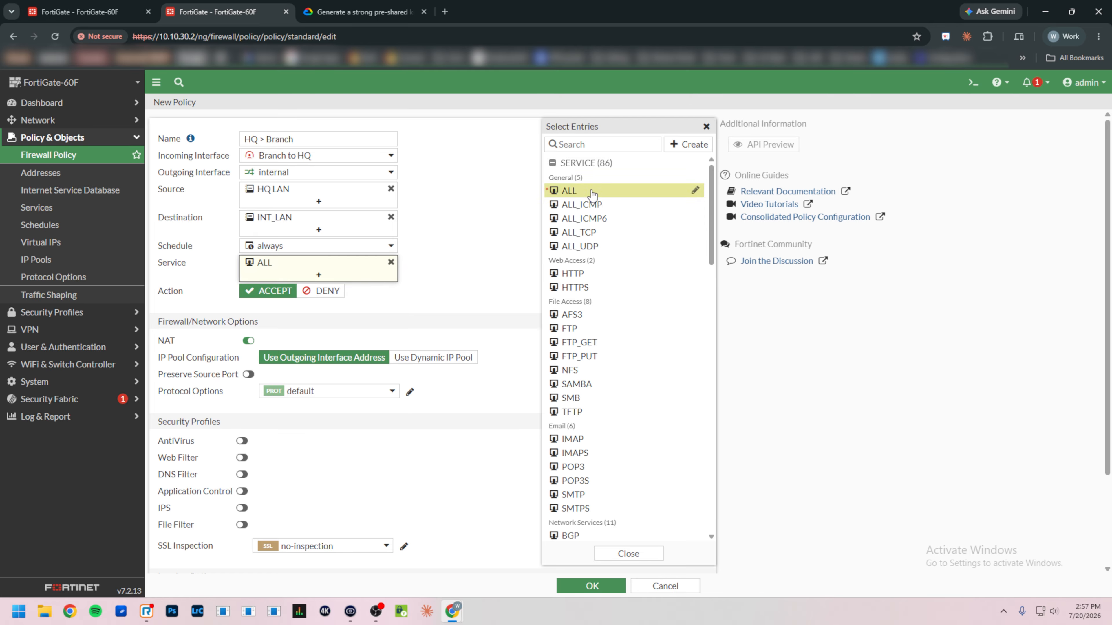
click(479, 245)
click(248, 340)
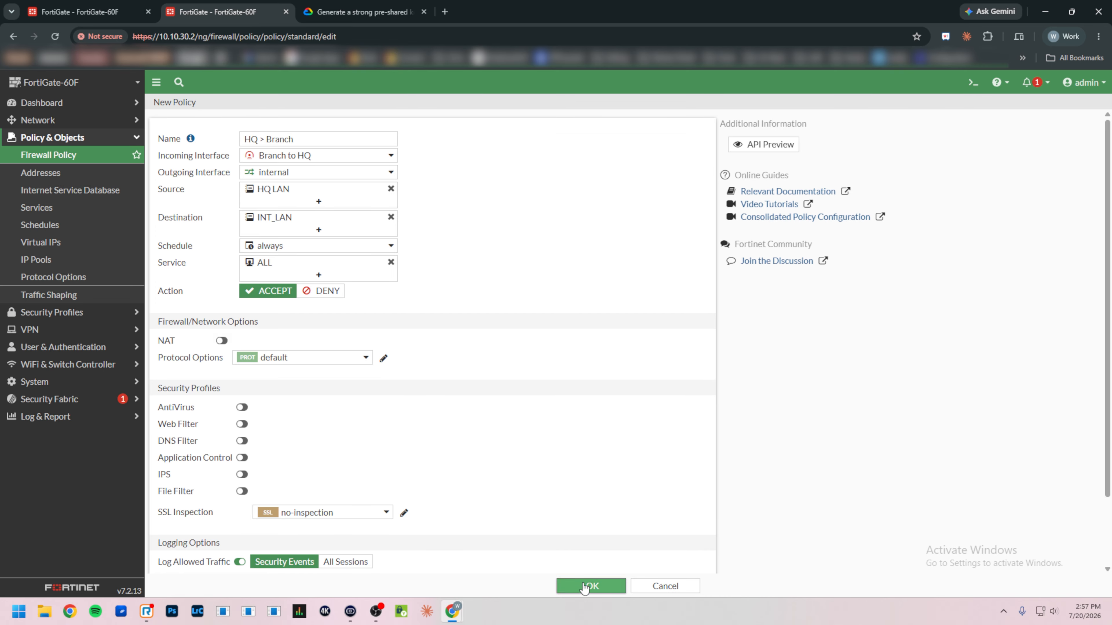
click(588, 587)
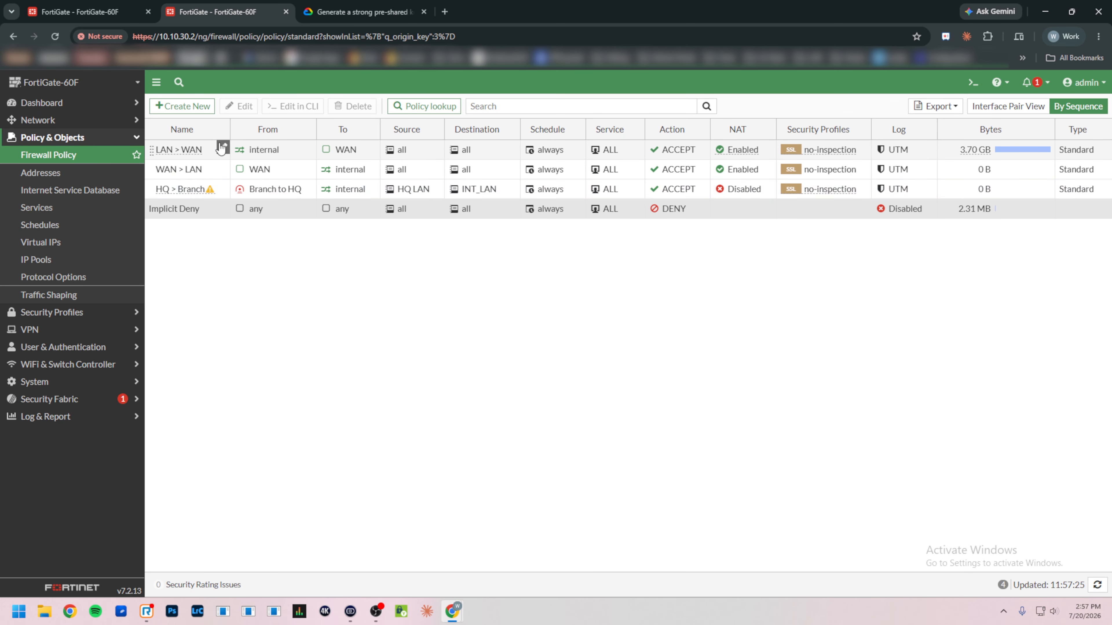
Start a firewall policy named "Branch > HQ" with incoming interface internal and outgoing interface Branch to HQ
click(201, 106)
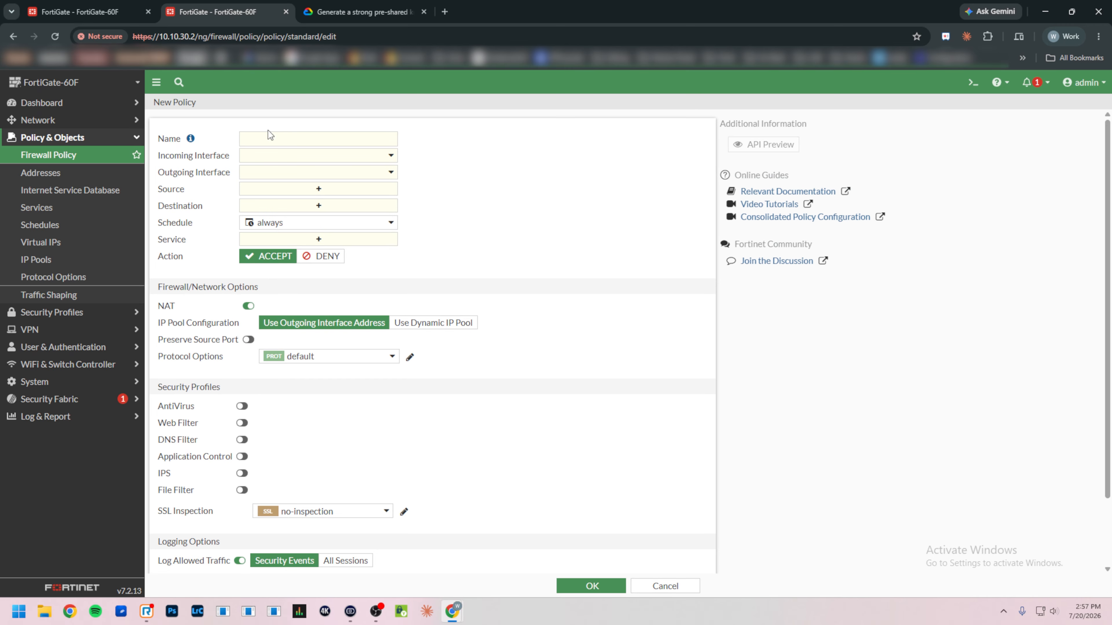
click(280, 140)
text(Branch > HQ)
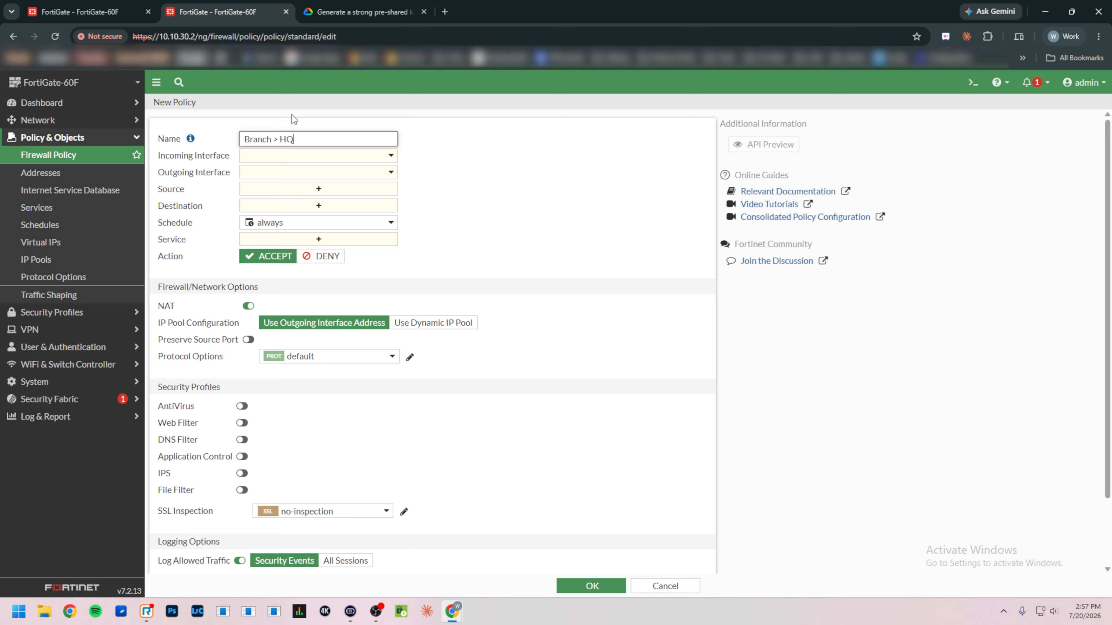
click(269, 157)
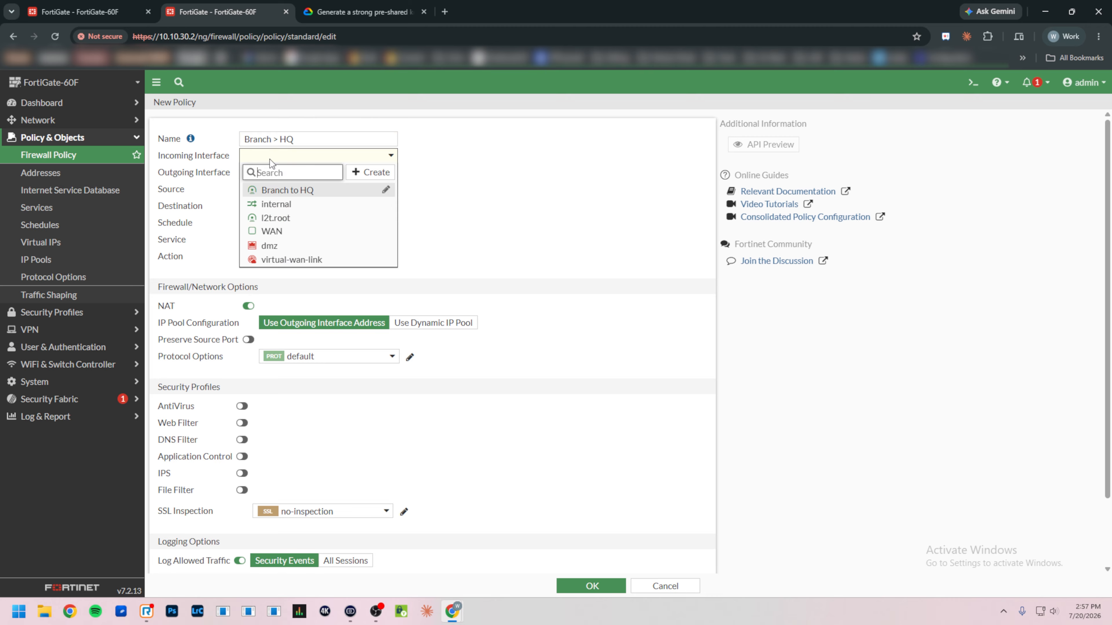
click(279, 203)
click(277, 173)
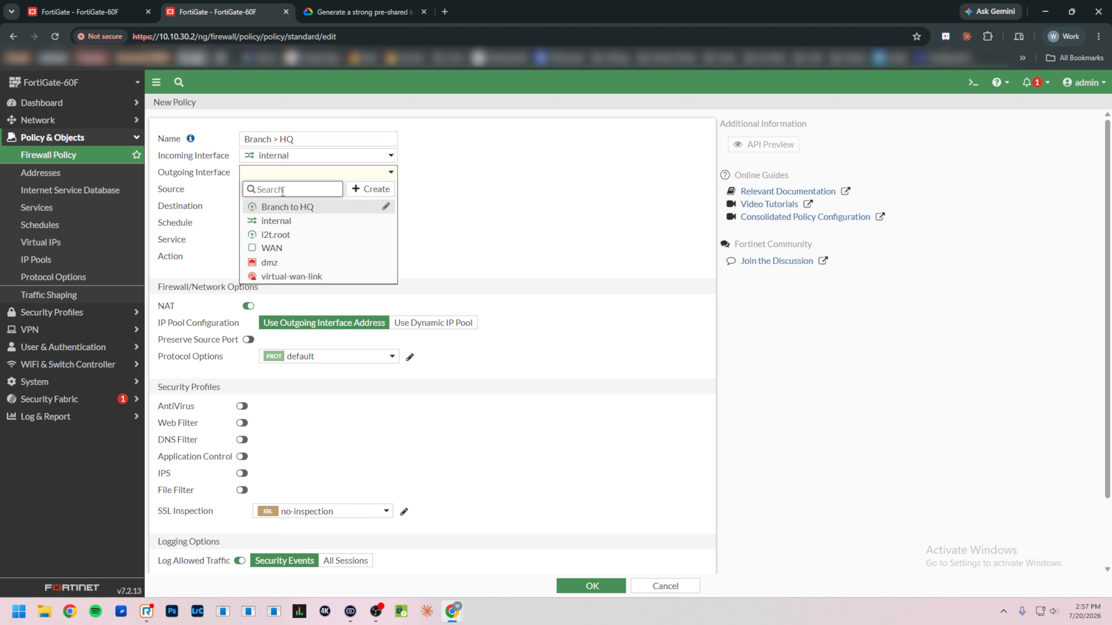
click(289, 208)
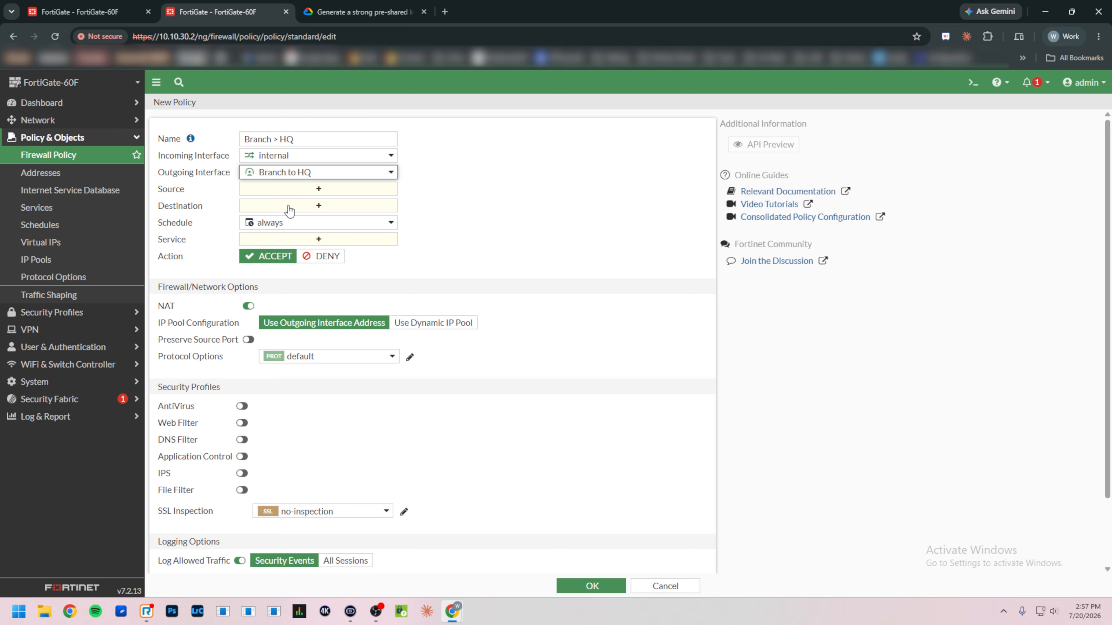
Set the Branch > HQ policy's source to INT_LAN and its destination to HQ LAN
click(298, 193)
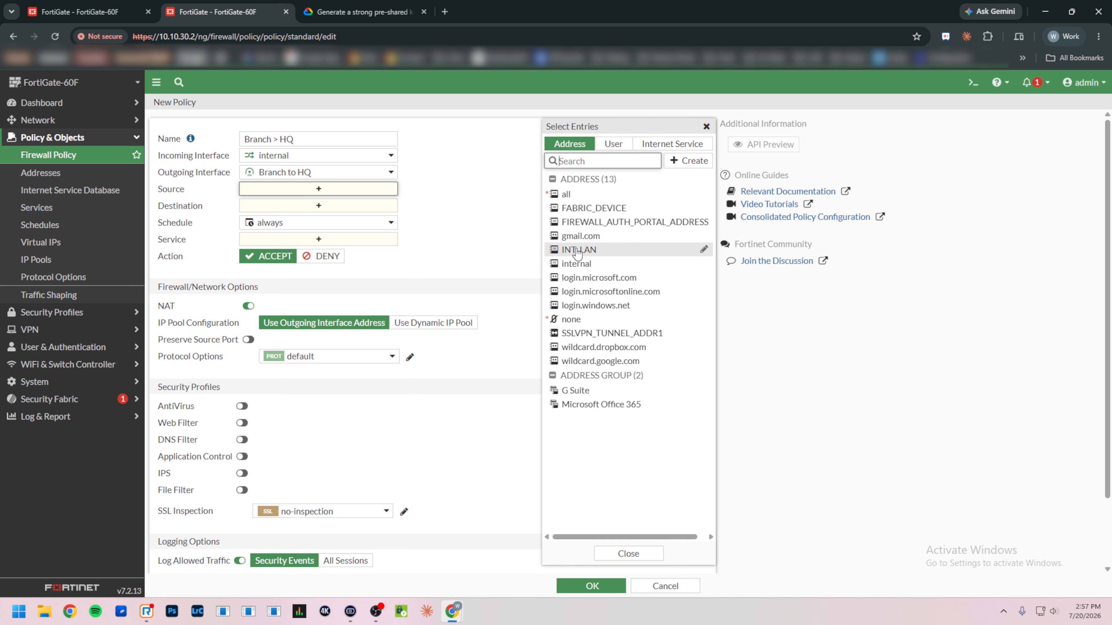
click(577, 253)
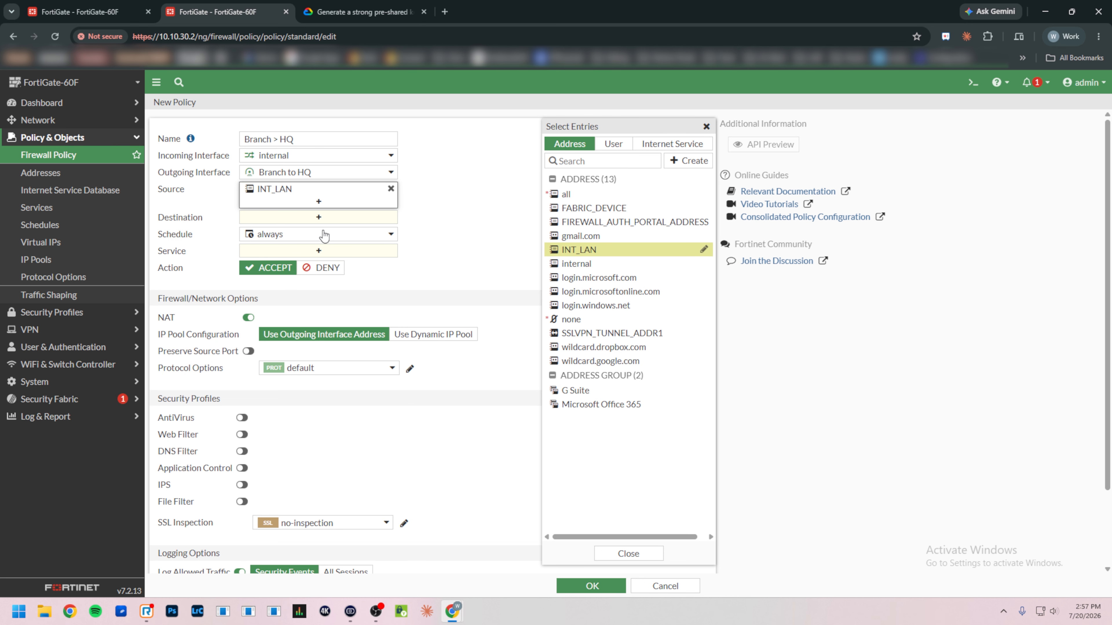
click(301, 218)
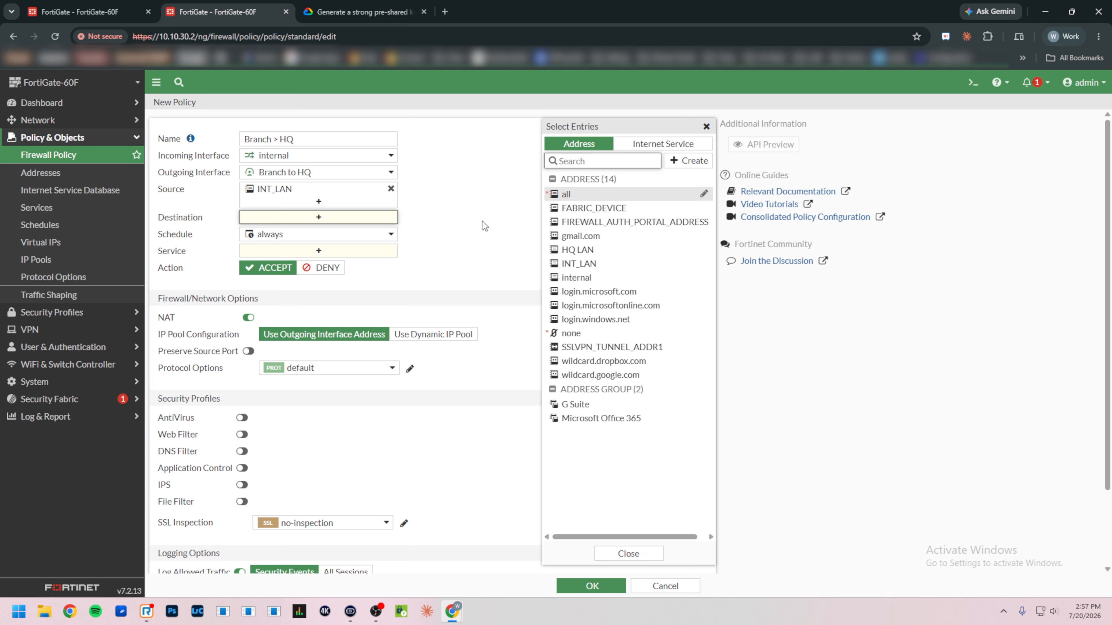
click(595, 254)
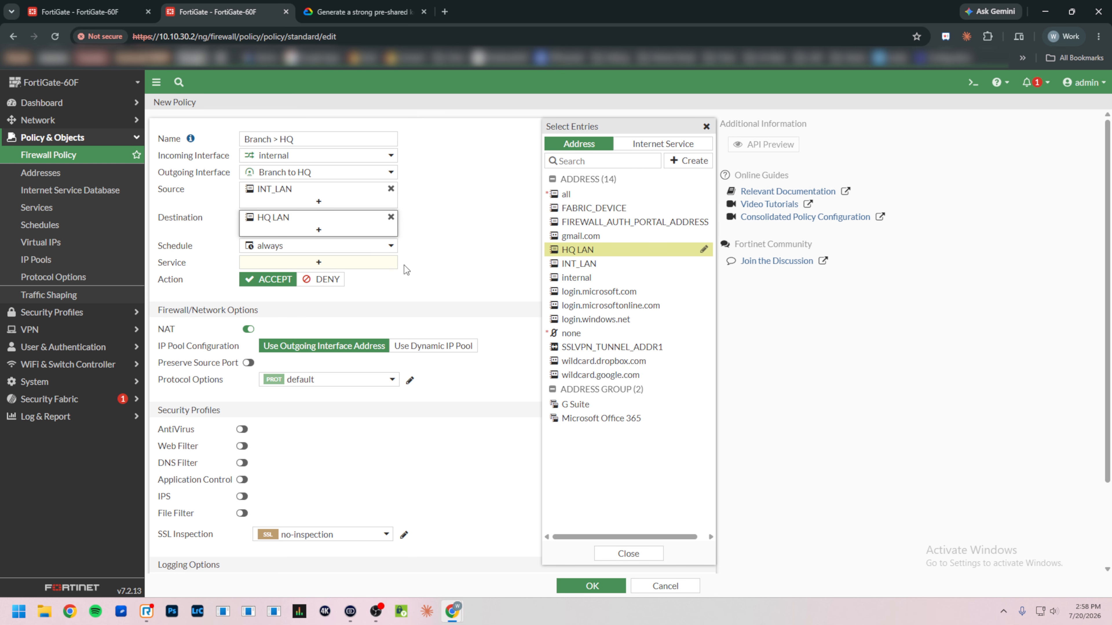
Allow service ALL in the Branch > HQ policy, disable NAT and save the policy
click(347, 264)
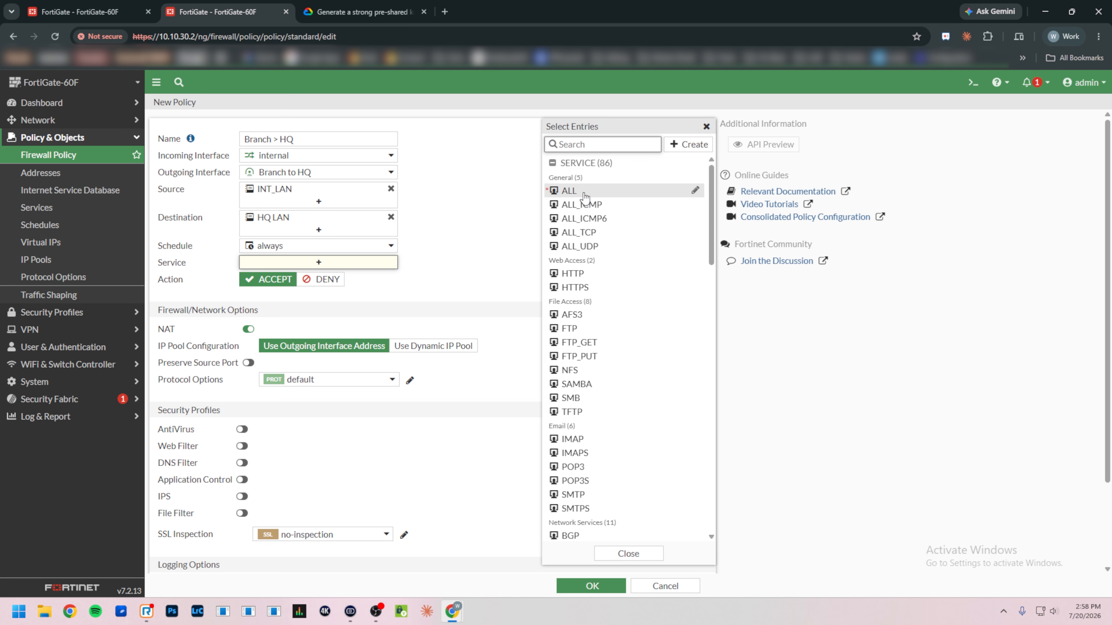
click(584, 194)
click(465, 278)
click(249, 341)
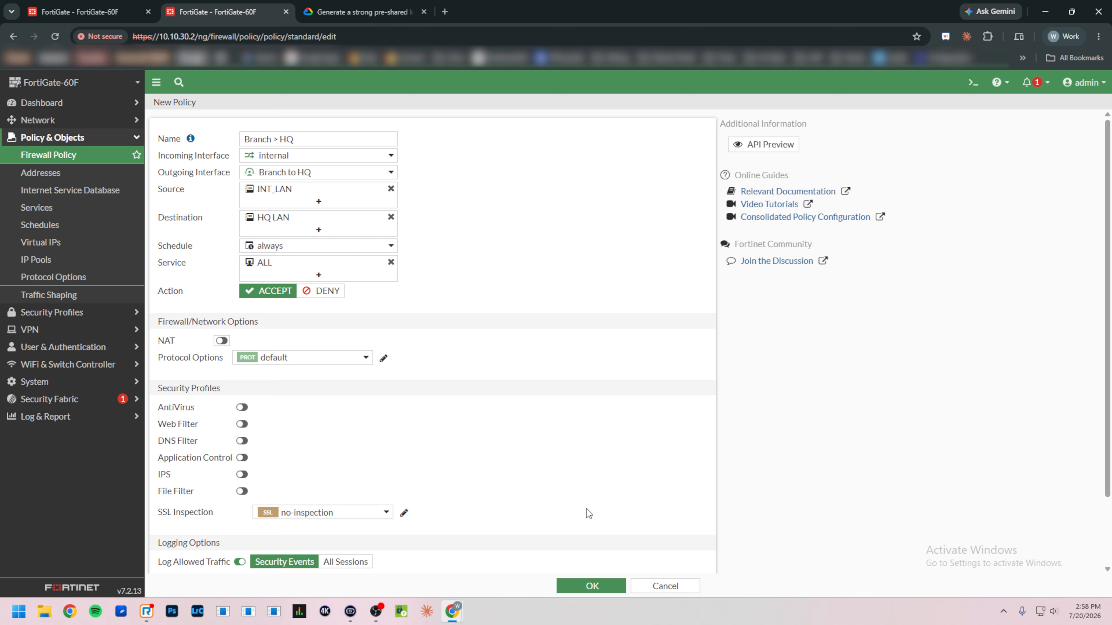
click(585, 586)
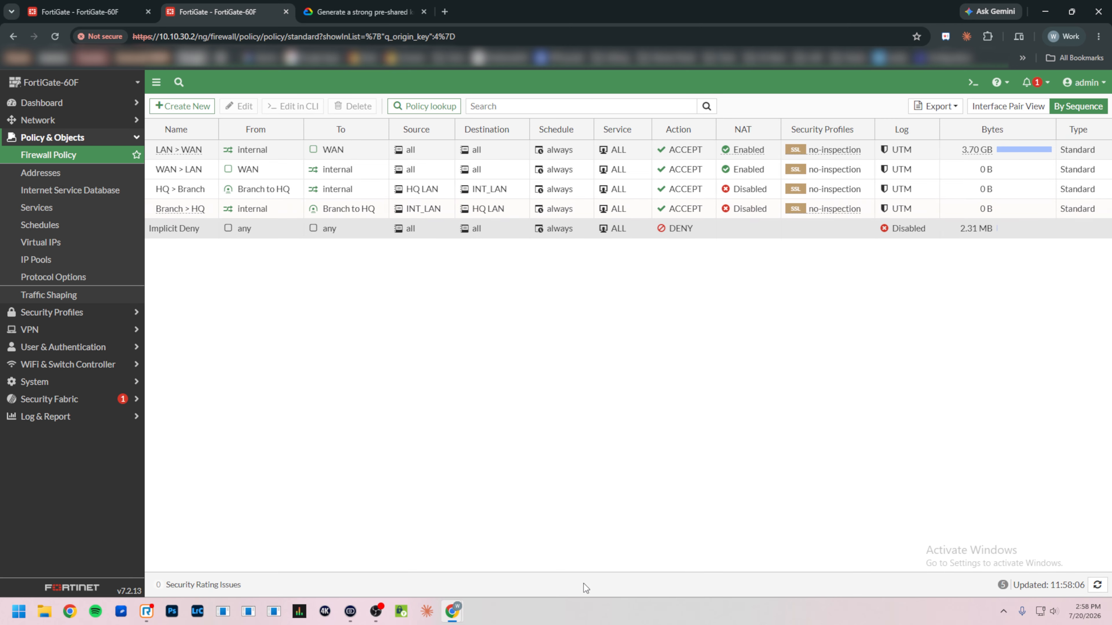
Check the status of the Branch to HQ tunnel in the branch firewall's IPsec tunnel list
click(94, 329)
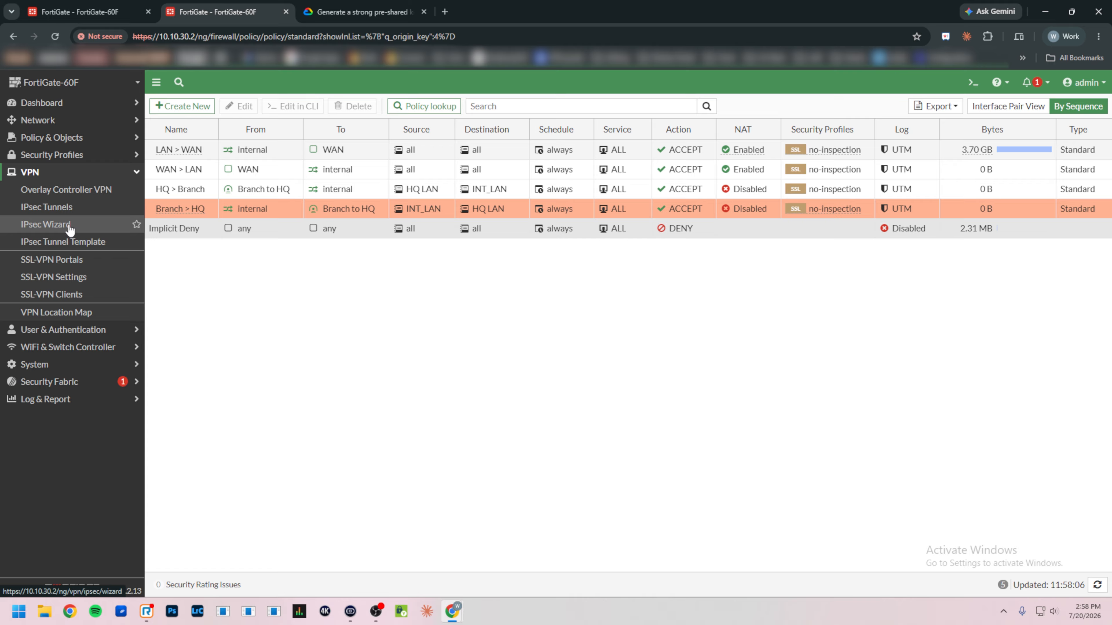
click(46, 207)
mouse_move(223, 183)
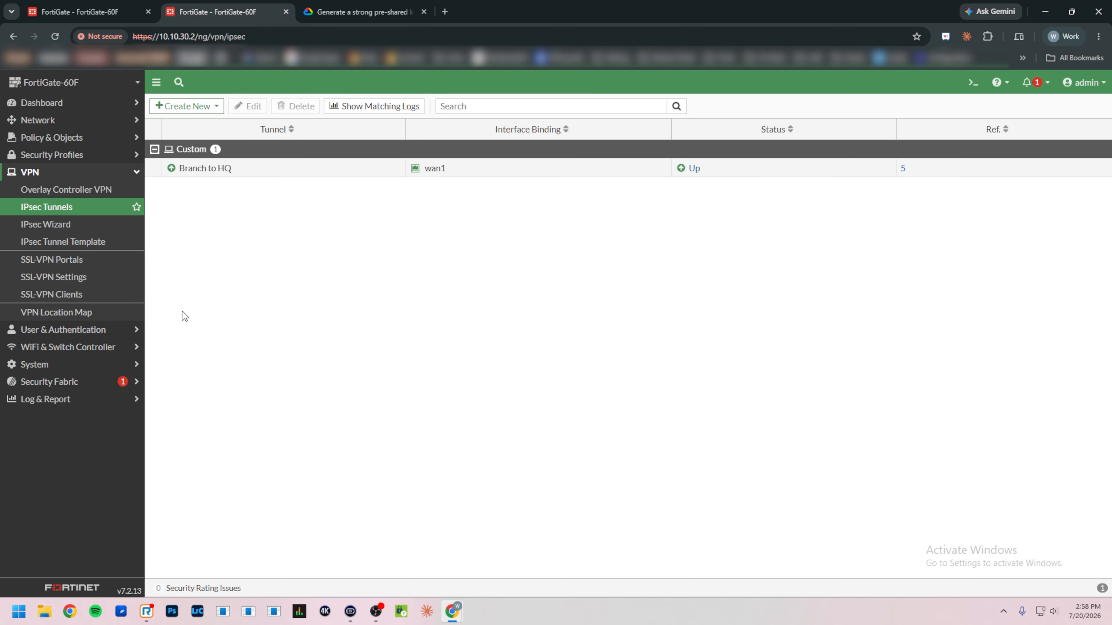
Open a Windows Command Prompt and ping 192.168.2.10 to test connectivity across the tunnel
key(super)
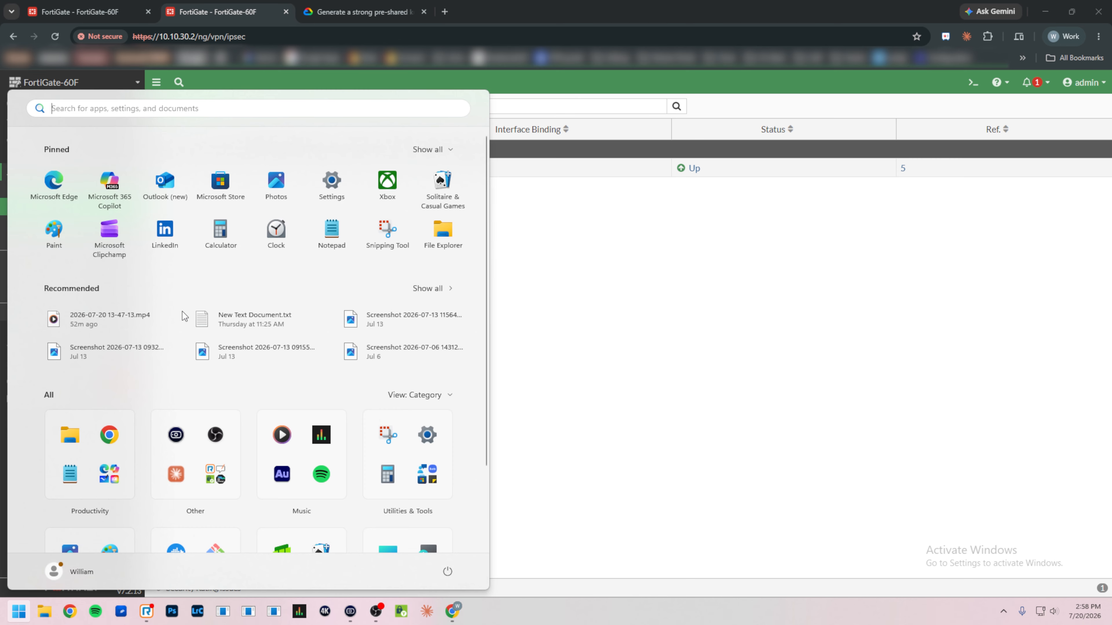
text(cmd)
key(Return)
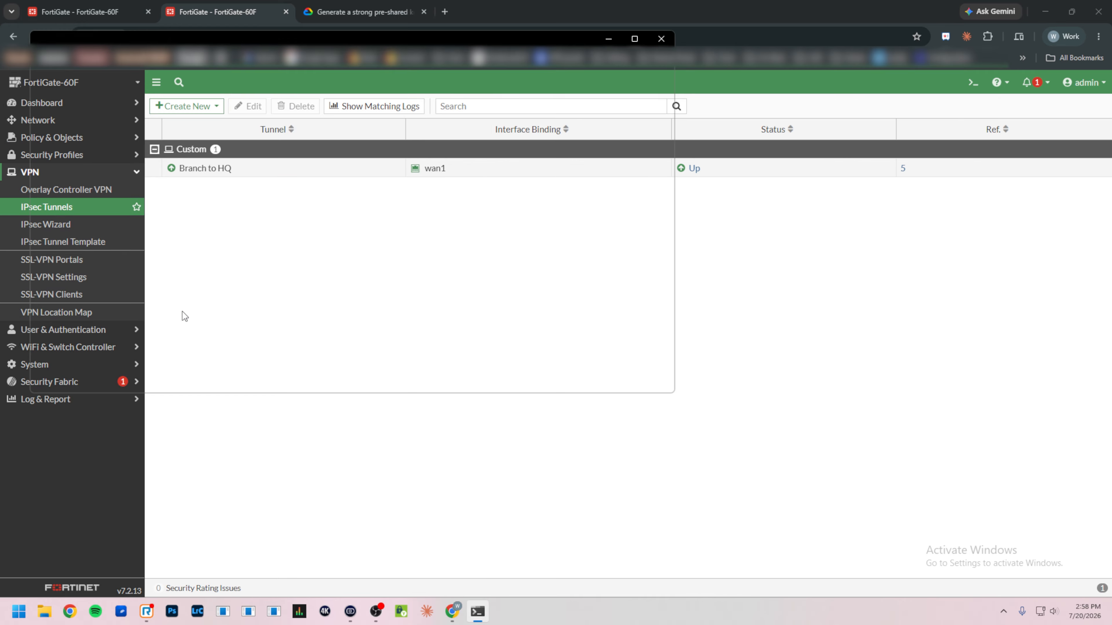
text(ping 192.168.2.10)
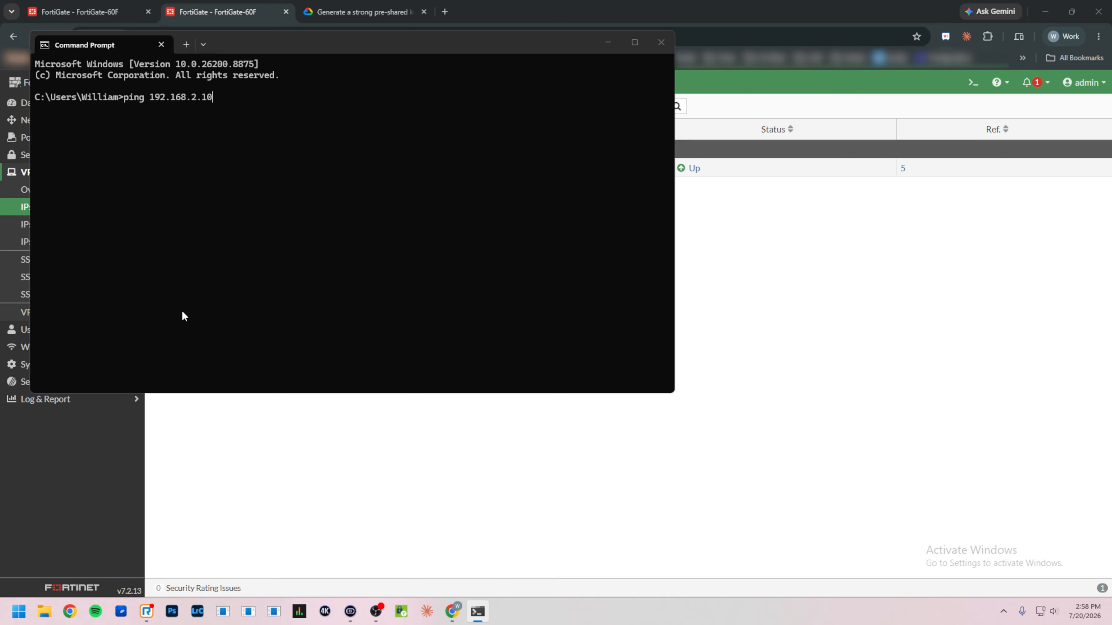
key(Return)
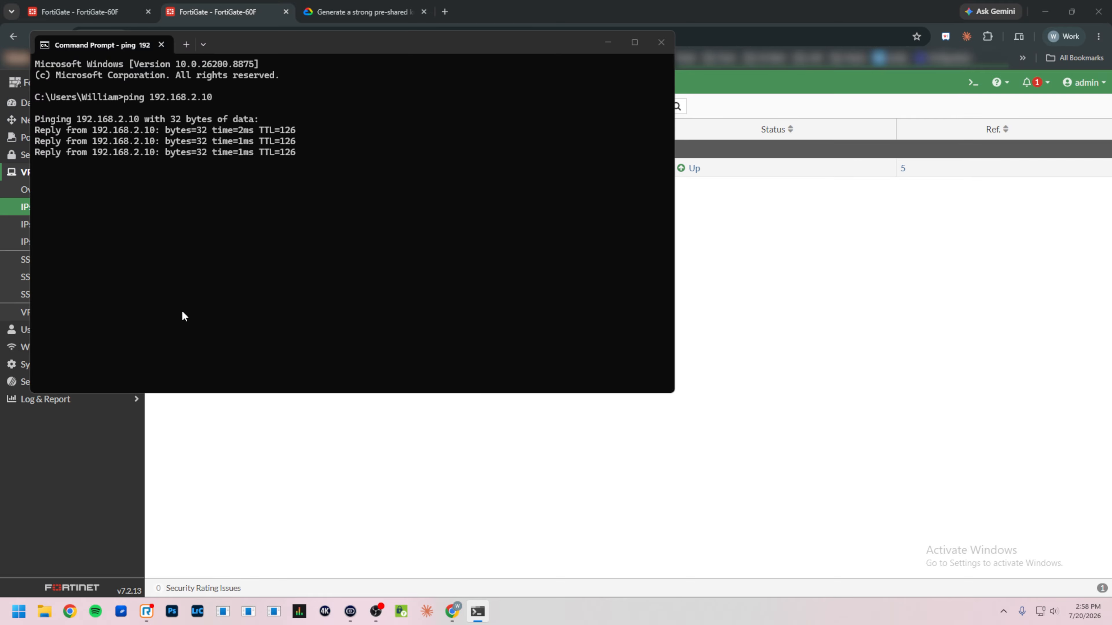
Check the computer's own IP configuration in the Command Prompt
text(ipco)
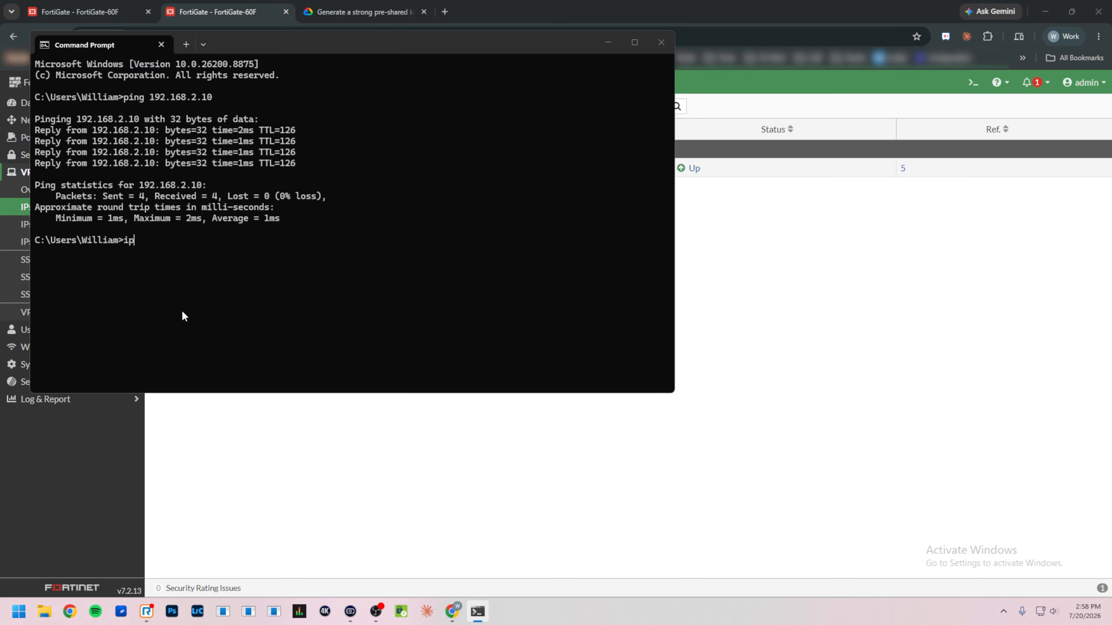